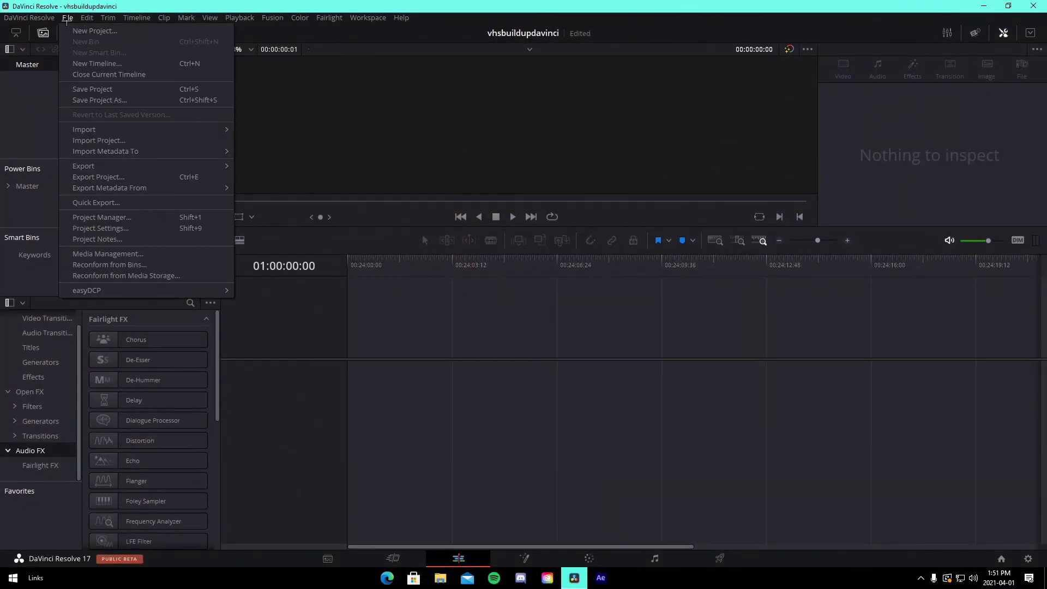
Check the project's timeline resolution and frame rate in the project settings
left_click(125, 236)
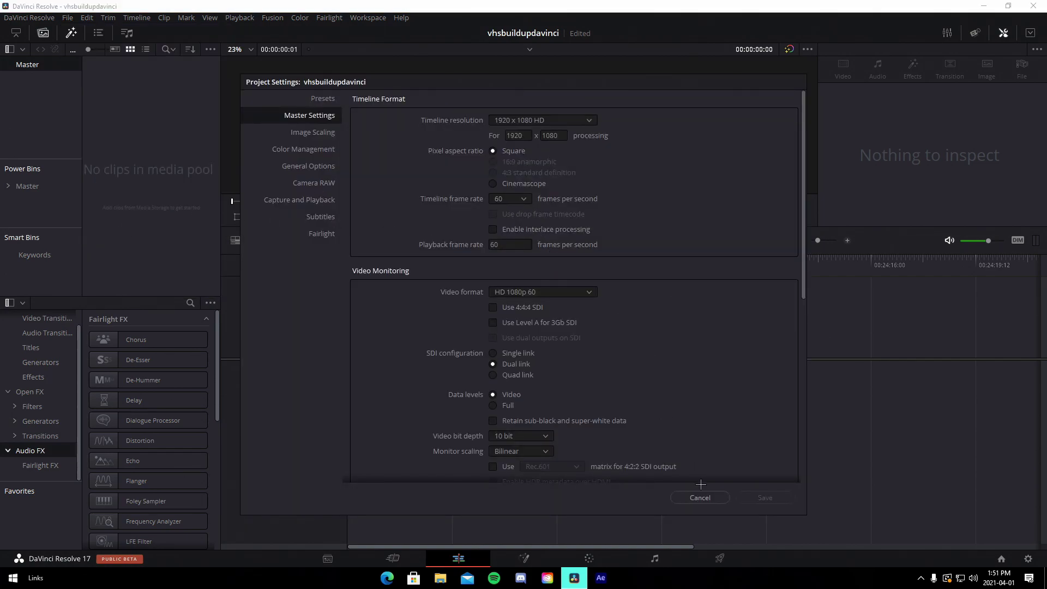
left_click(700, 497)
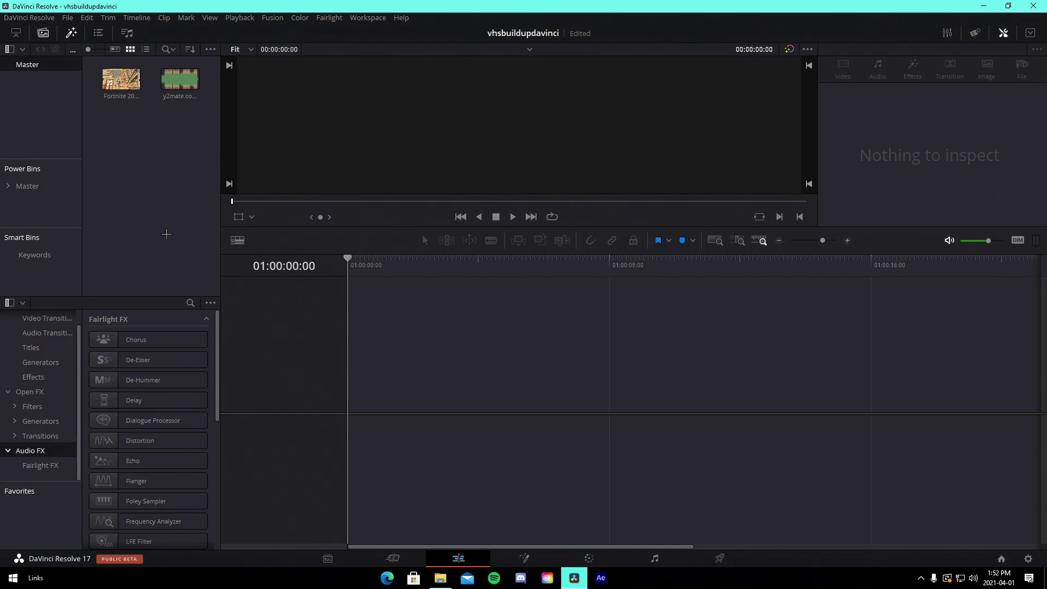
Place the PmBata Run It Up music track at the start of Audio 1 and trim away its intro
left_click_drag(193, 121, 113, 79)
left_click(131, 123)
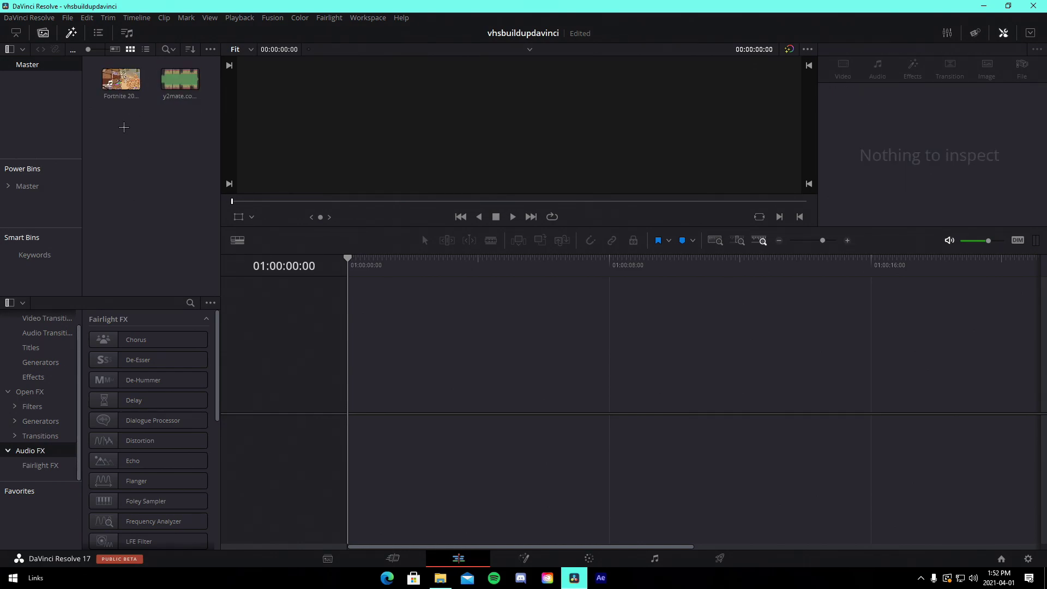
left_click_drag(175, 100, 359, 431)
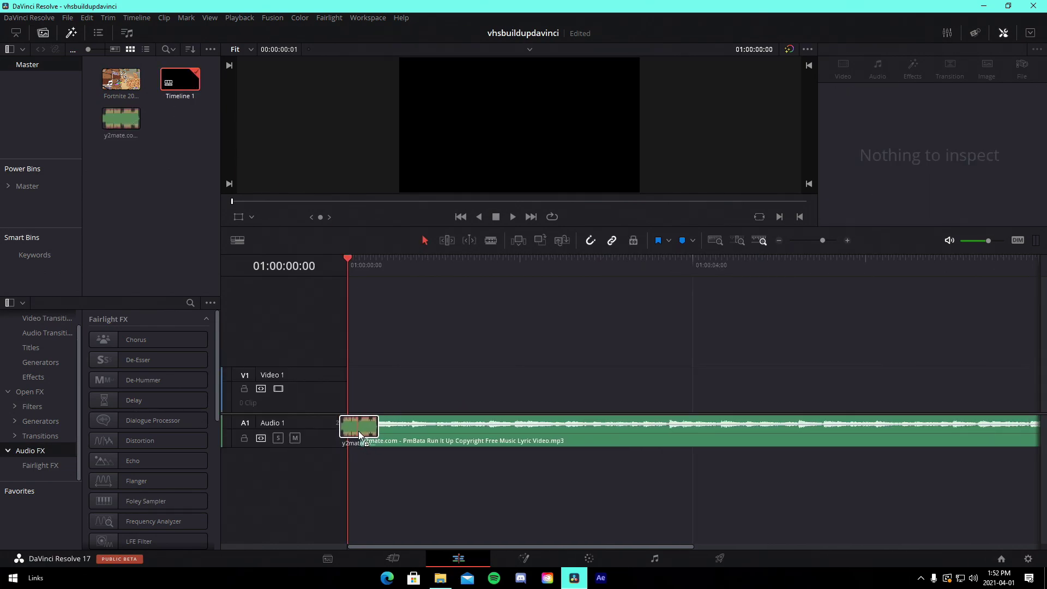
left_click_drag(823, 240, 814, 242)
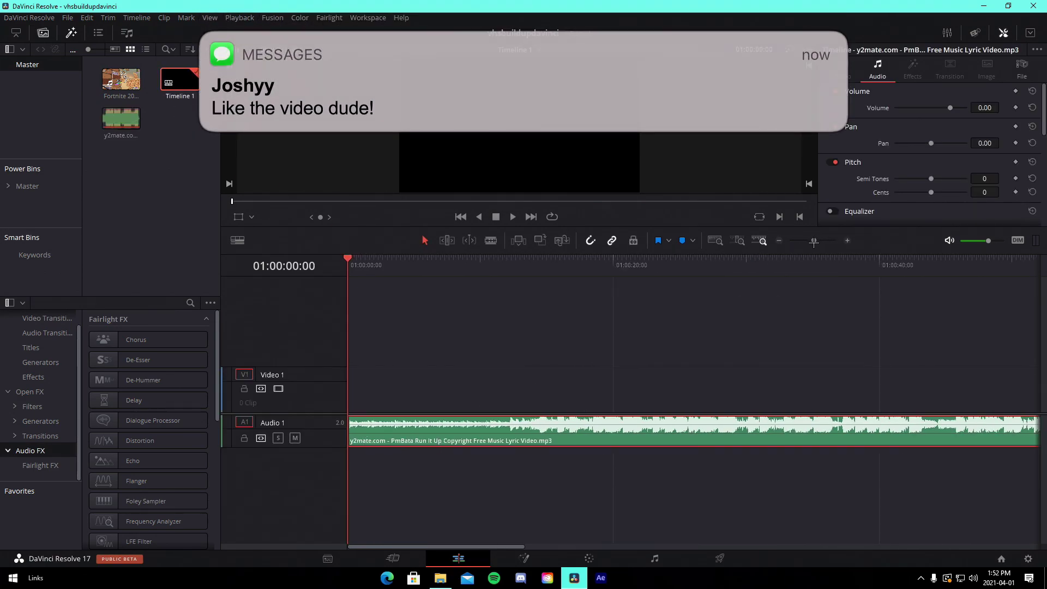
mouse_move(352, 433)
left_mouse_down()
mouse_move(502, 434)
mouse_move(387, 447)
left_mouse_up()
Play the music, mark its beat drop, and line the marker up precisely with the waveform peak at 01:00:03:33
key("space")
key("space")
key("m")
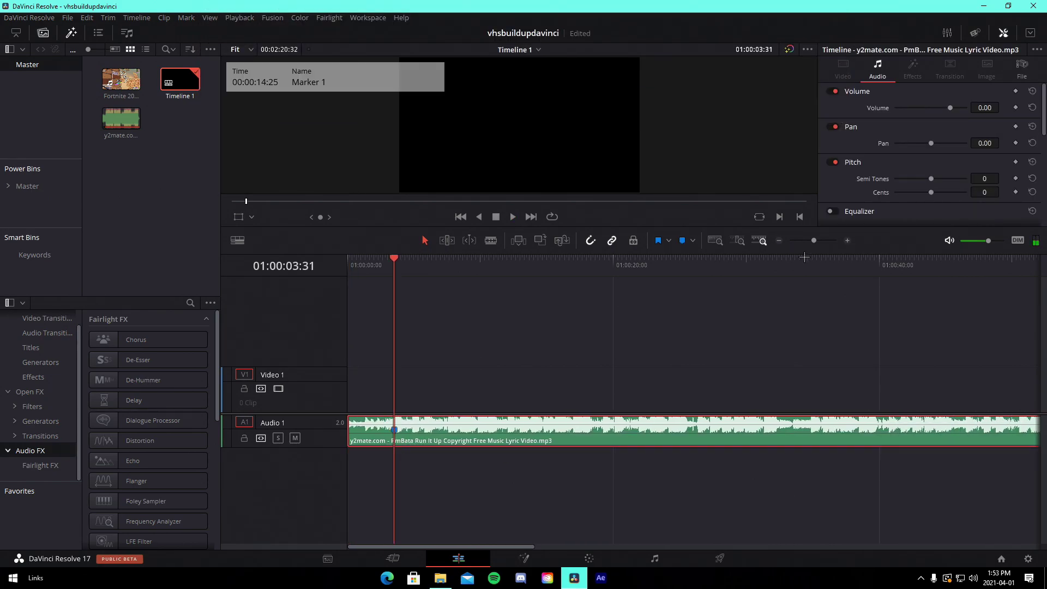
left_click_drag(814, 240, 828, 239)
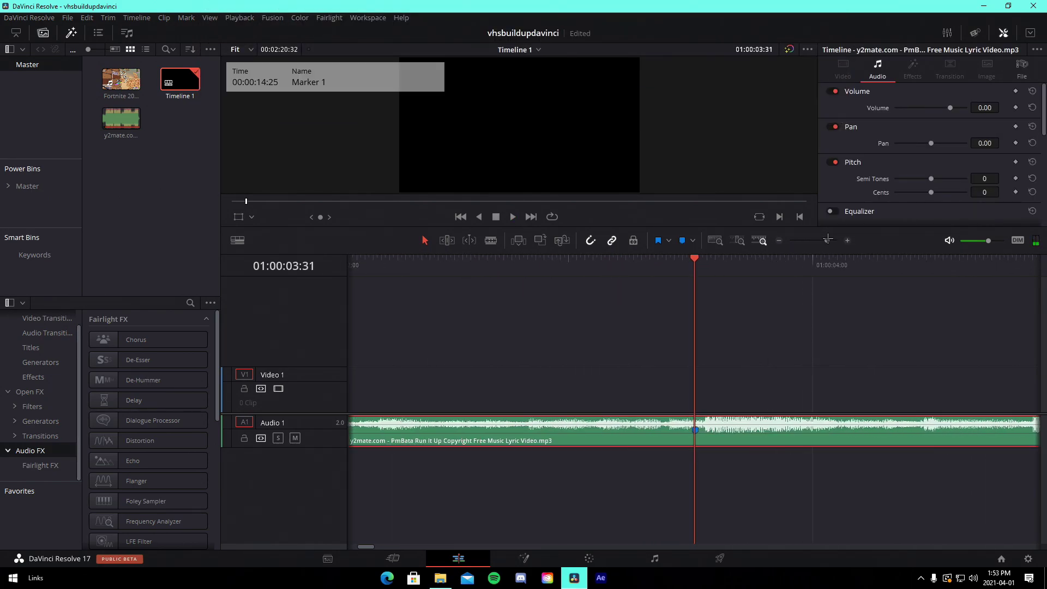
left_click(704, 261)
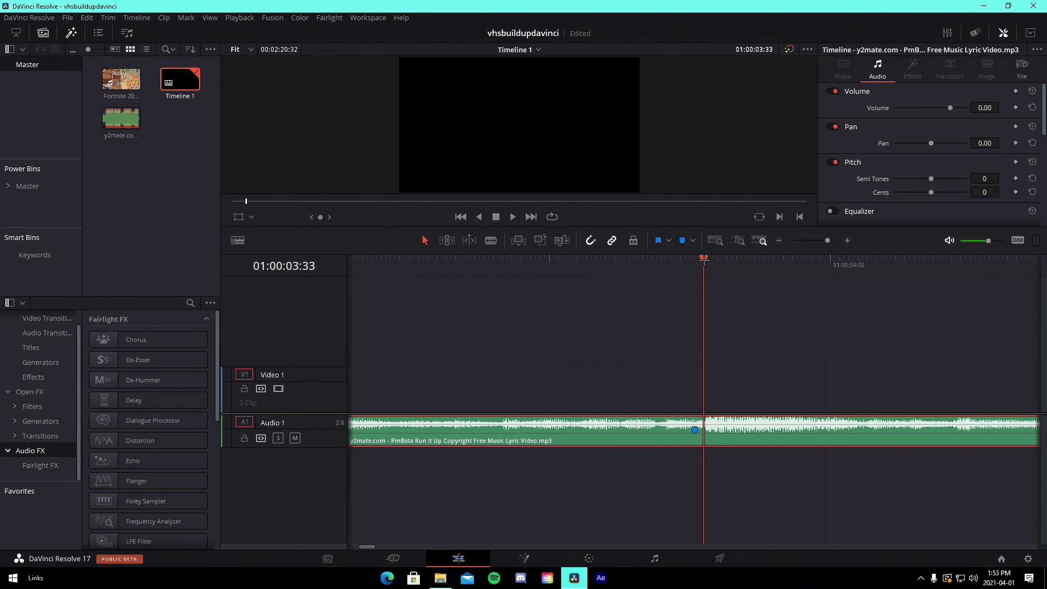
left_click_drag(697, 428, 705, 429)
Trim the music's start, shift it to the beginning of the timeline on Audio 2, and end it at 01:00:04:25
left_click_drag(827, 240, 819, 243)
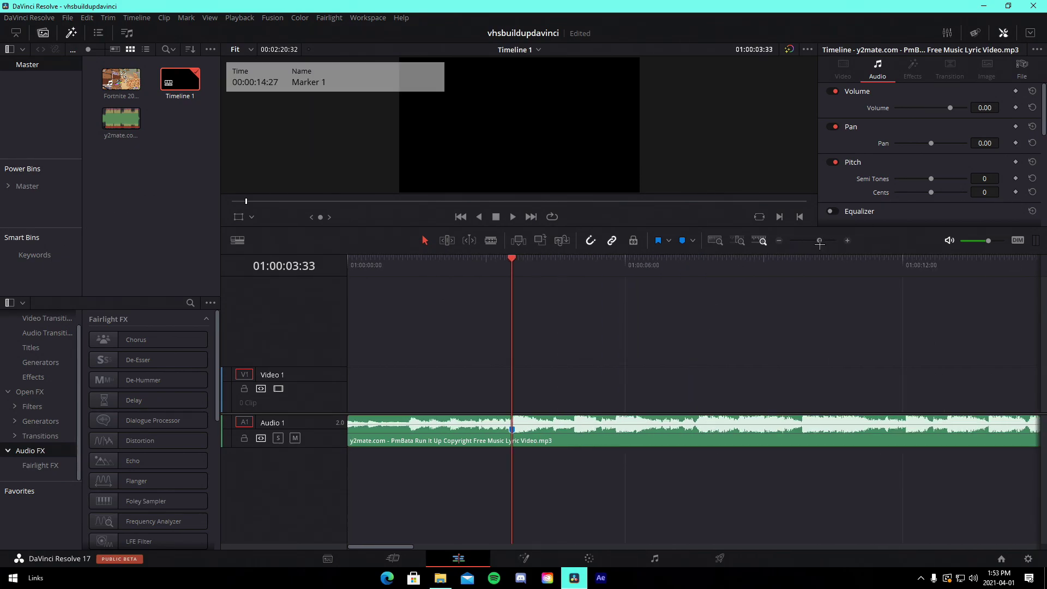
left_click_drag(349, 433, 375, 433)
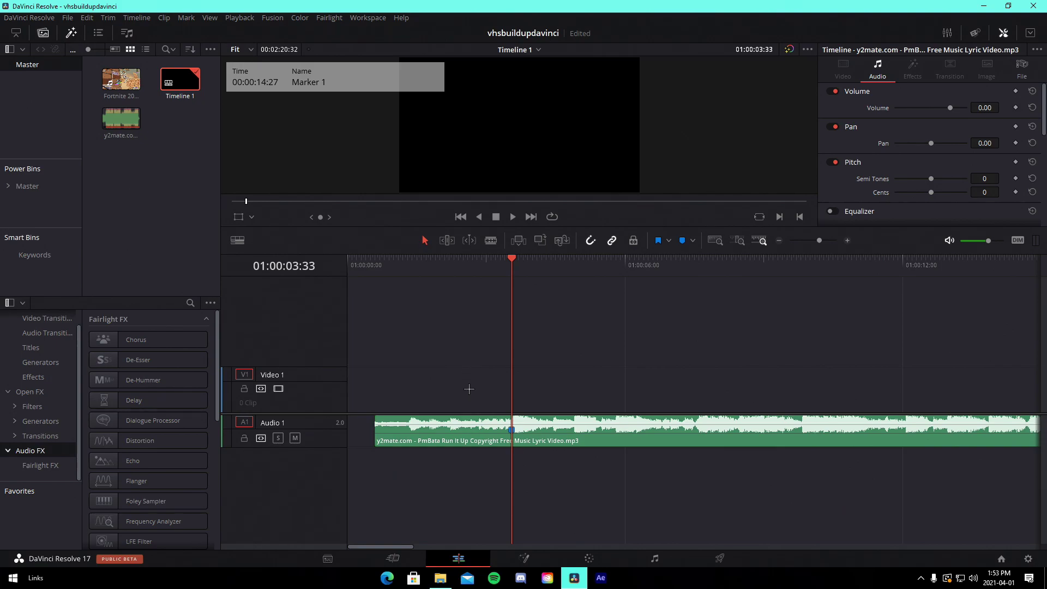
left_click_drag(562, 440, 520, 439)
left_click_drag(544, 266, 551, 265)
key("ctrl+b")
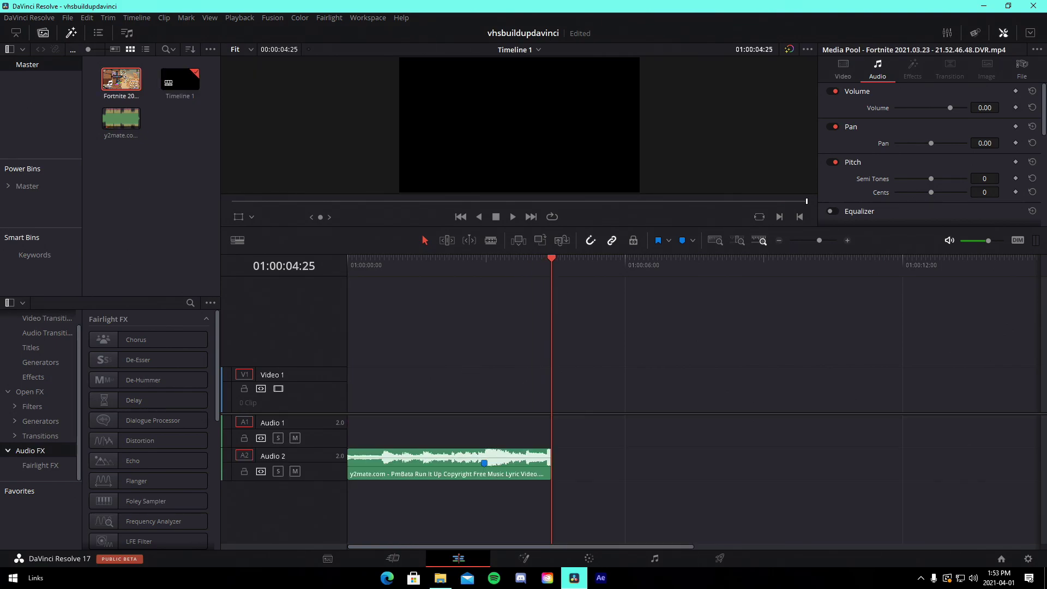
Open the Fortnite gameplay clip in the source viewer and add a marker at the headshot moment
double_click(121, 79)
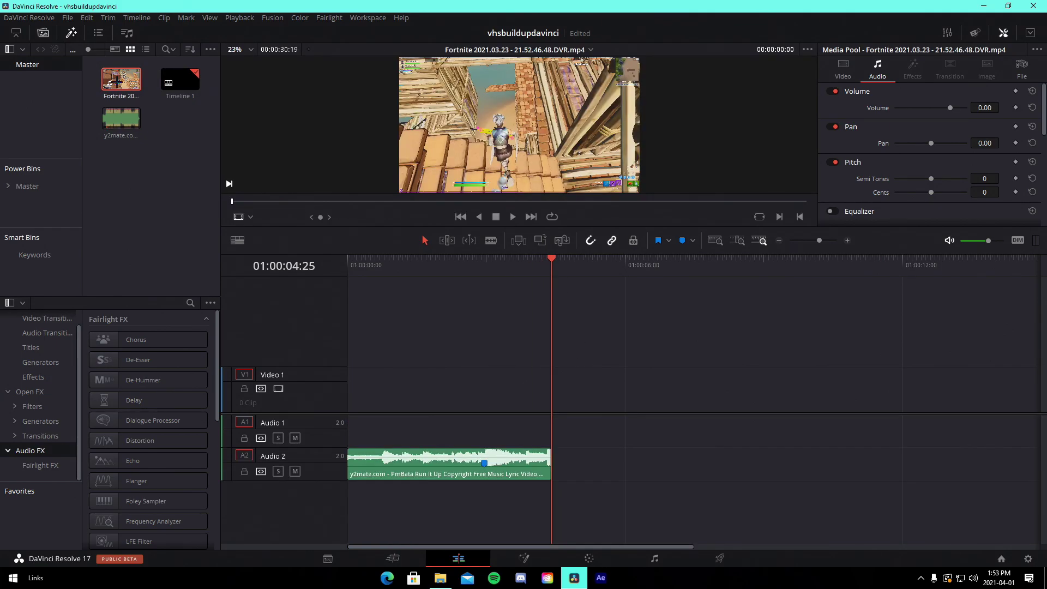
mouse_move(601, 228)
left_mouse_down()
mouse_move(603, 237)
mouse_move(664, 215)
mouse_move(718, 234)
mouse_move(745, 213)
mouse_move(772, 220)
mouse_move(744, 210)
mouse_move(756, 212)
left_mouse_up()
left_click(637, 210)
left_click(800, 226)
key("m")
Place the Fortnite clip on Video 1, align its marker with the music marker, and trim it to the music's length
left_click_drag(116, 80, 579, 402)
right_click(605, 386)
left_click(627, 377)
left_click(796, 478)
left_click(651, 474)
key("Delete")
left_click_drag(787, 452, 631, 353)
right_click(625, 404)
left_click(655, 395)
left_click_drag(763, 452, 349, 391)
right_click(702, 398)
left_click(725, 387)
left_click_drag(530, 402, 577, 419)
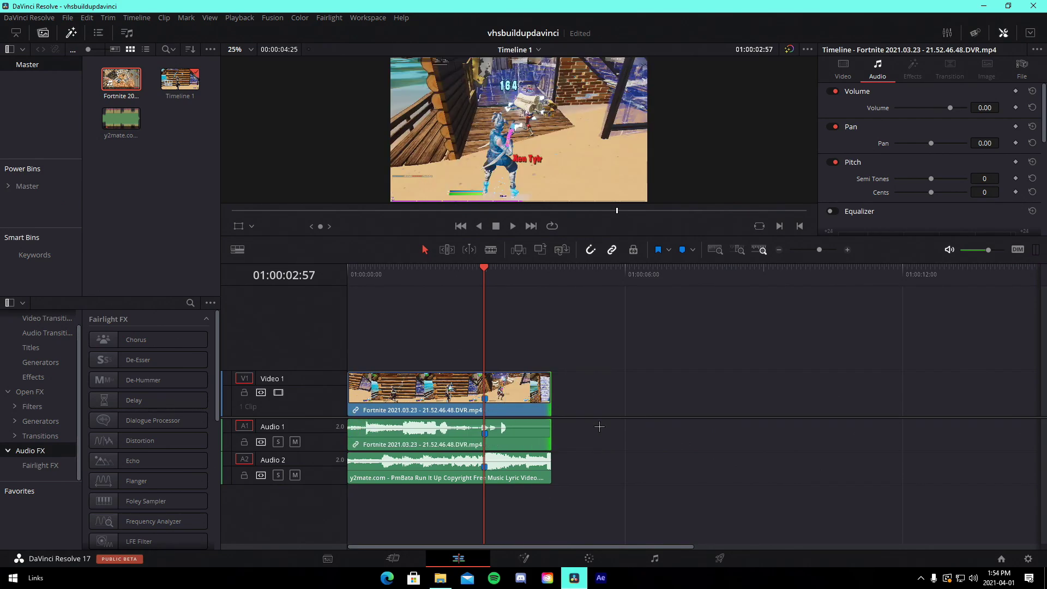
Unlink the Fortnite clip's audio and delete it from Audio 1
right_click(503, 404)
left_click(537, 349)
left_click(578, 406)
left_click(523, 439)
key("Delete")
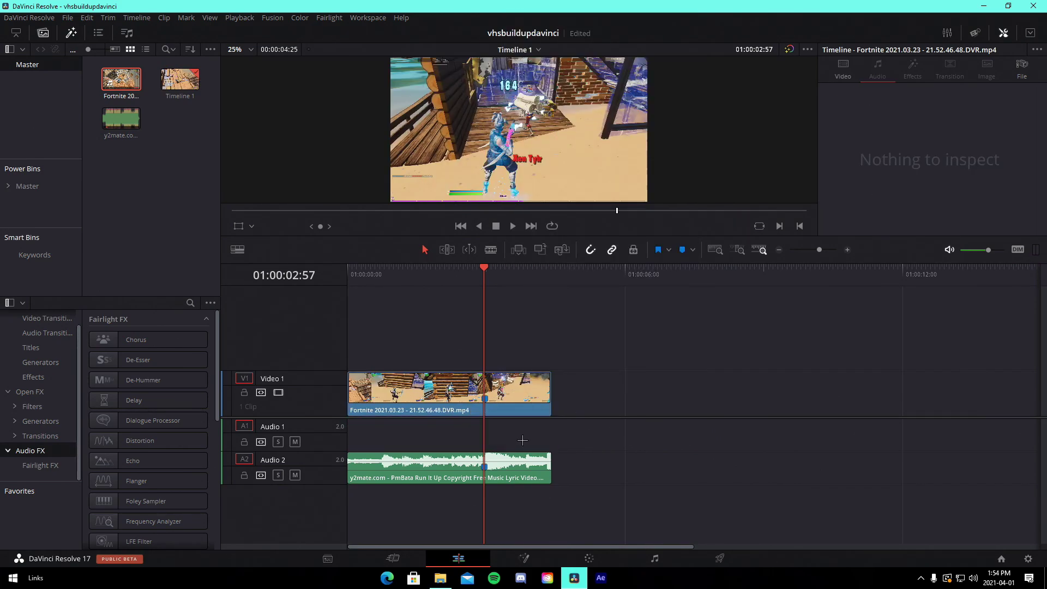
Add the spas headshot sound from the Sound Effects Fortnite folder to Audio 1 near the marker and raise its volume
left_click(442, 579)
scroll(360, 256, "up", 10)
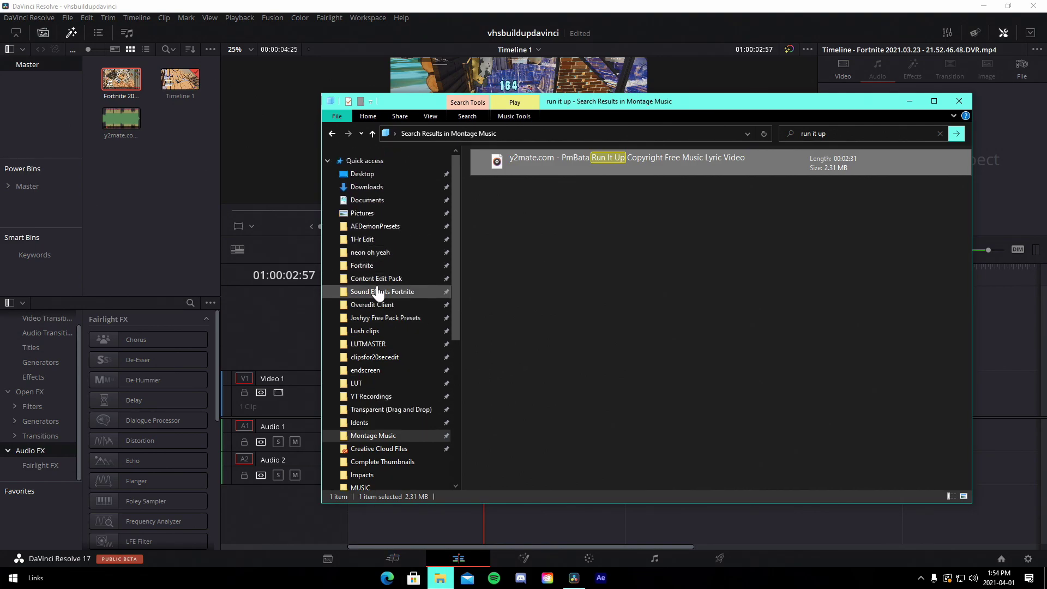
left_click(379, 294)
double_click(686, 178)
left_click_drag(766, 202, 500, 423)
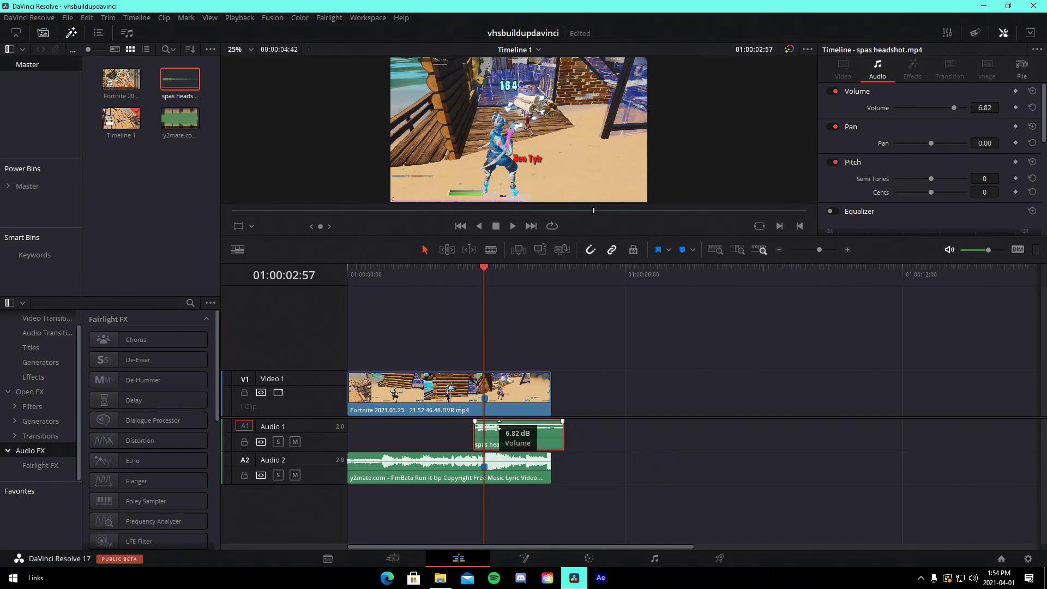
Shift the spas headshot sound so its attack lines up with the clip markers, and preview the sync
left_click(828, 249)
left_click_drag(743, 431, 789, 431)
left_click(592, 267)
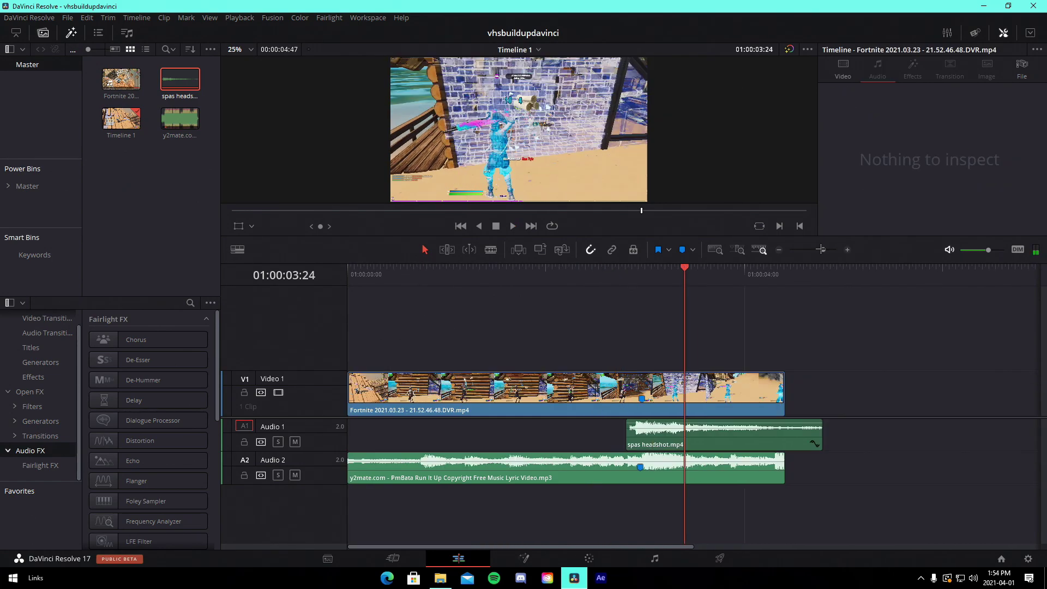
left_click_drag(823, 249, 820, 250)
Add an adjustment clip on Video 2 from the marker at 01:00:02:58 to the end of the gameplay clip
left_click(500, 268)
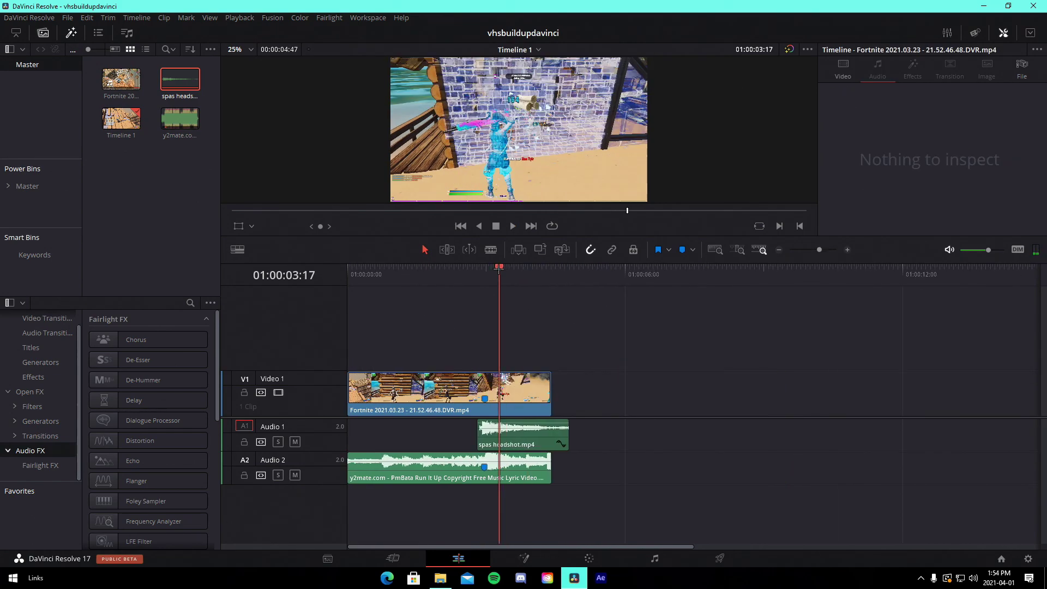
left_click_drag(500, 267, 489, 277)
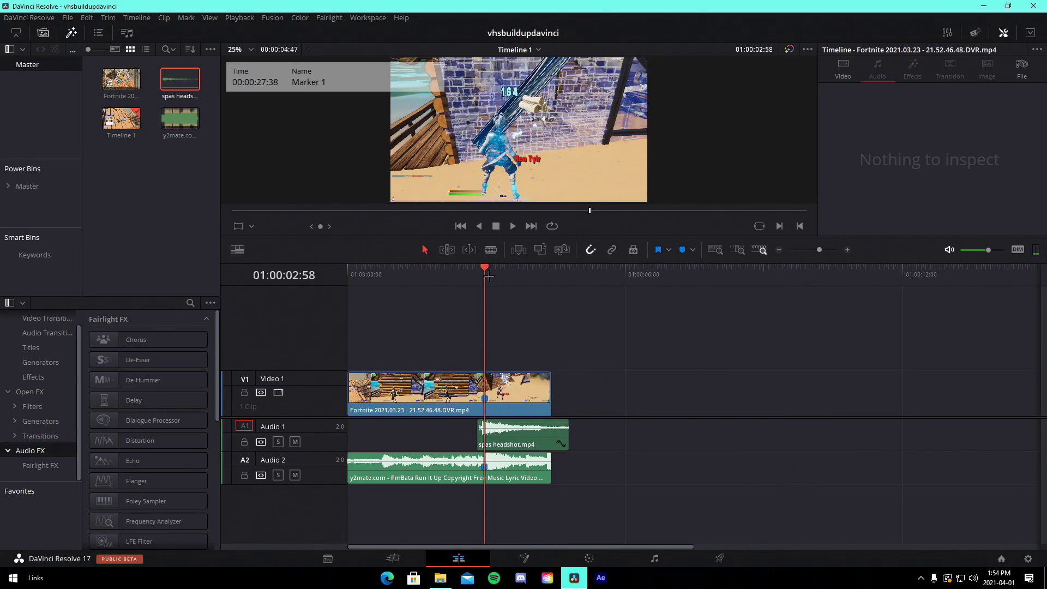
left_click(34, 377)
left_click_drag(148, 340, 551, 343)
Add a second adjustment clip on Video 2 ending where the first one begins, and remove the excess piece
left_click_drag(819, 249, 823, 249)
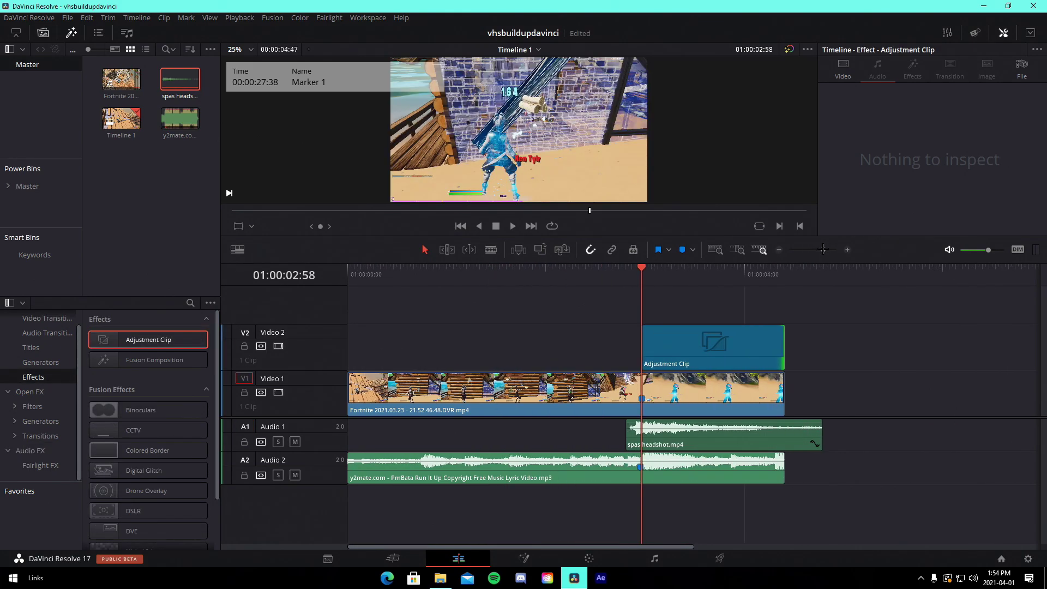
left_click_drag(163, 341, 600, 342)
left_click(695, 305)
key("ctrl+b")
left_click(709, 304)
key("BackSpace")
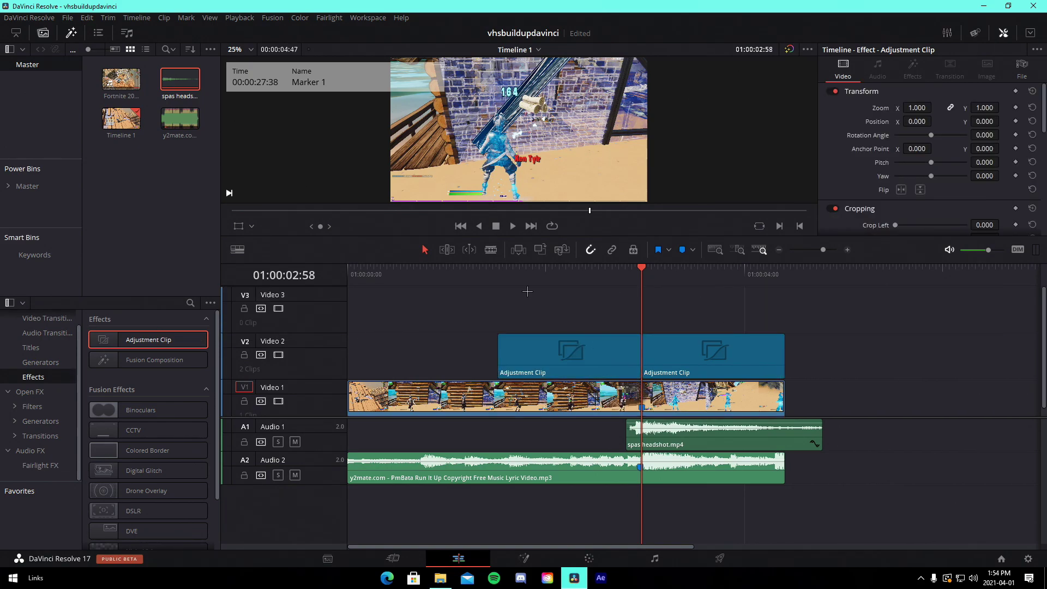
Show the retime controls on the Fortnite clip and add a speed point at 01:00:02:18
left_click(575, 297)
scroll(607, 408, "down", 1)
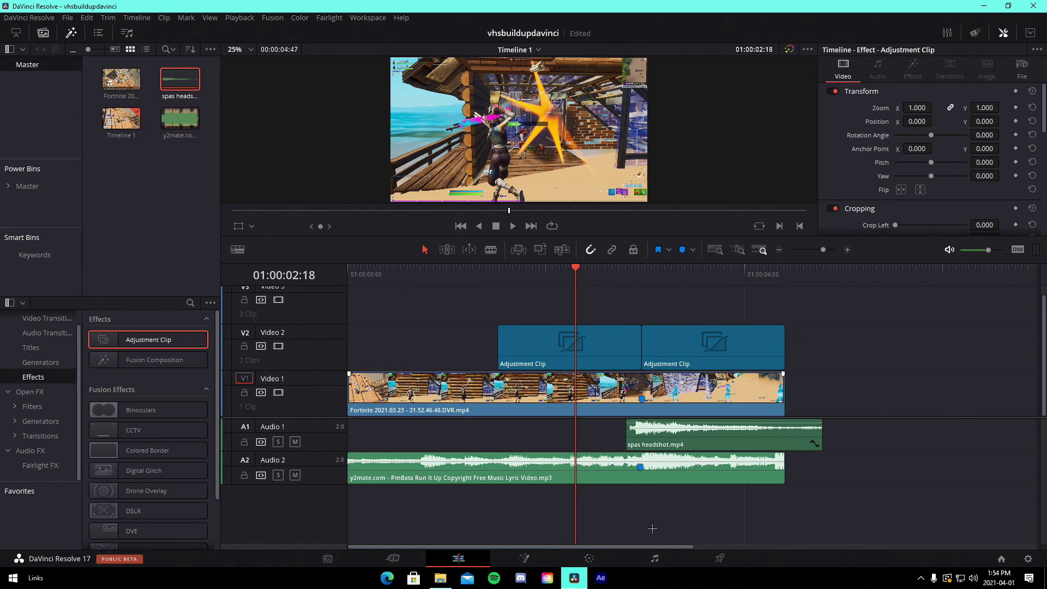
right_click(692, 384)
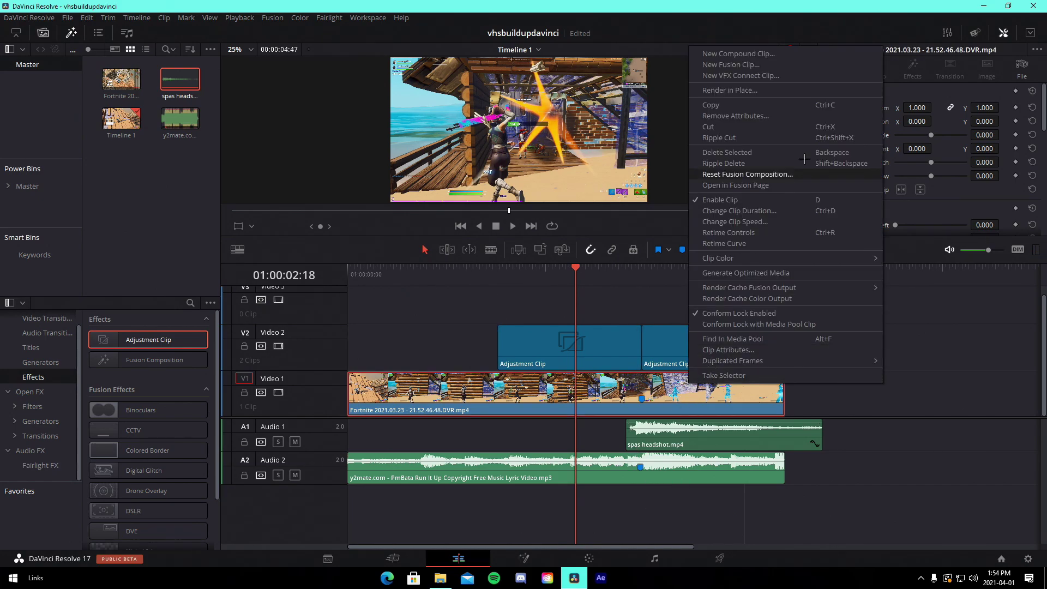
left_click(758, 232)
left_click(571, 412)
left_click(595, 425)
Add two more speed points to the Fortnite clip, at 01:00:02:58 and 01:00:02:39
left_click(587, 271)
left_click_drag(587, 272, 639, 307)
left_click(686, 410)
left_click(703, 424)
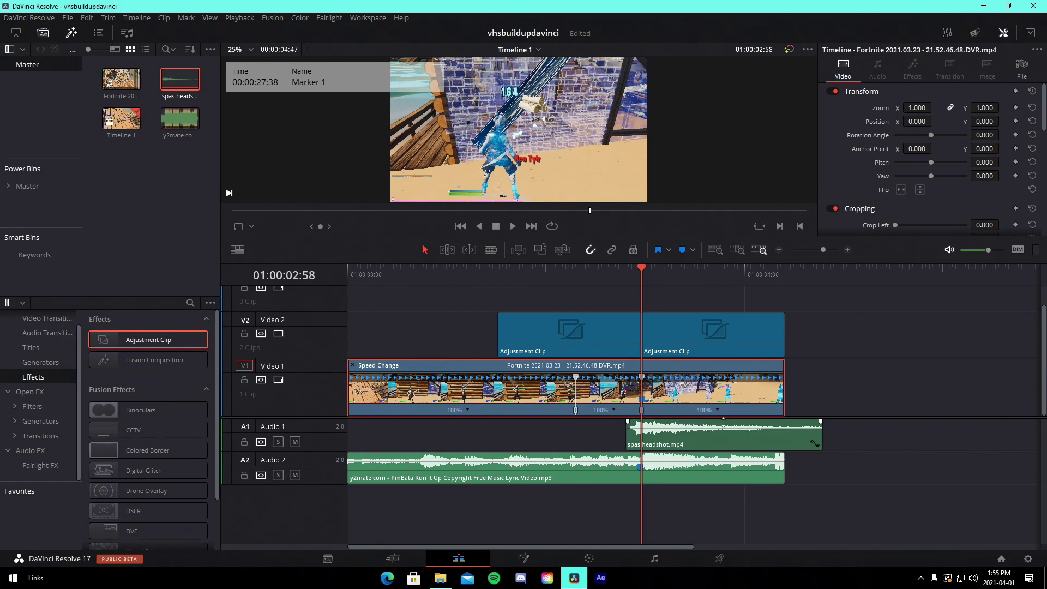
left_click(608, 267)
left_click(614, 410)
left_click(614, 410)
left_click(614, 410)
left_click(633, 425)
Set the three segments after the first speed point to 50%, 200% and 50% speed, in that order
left_click(597, 410)
mouse_move(638, 451)
left_click(709, 476)
left_click(670, 411)
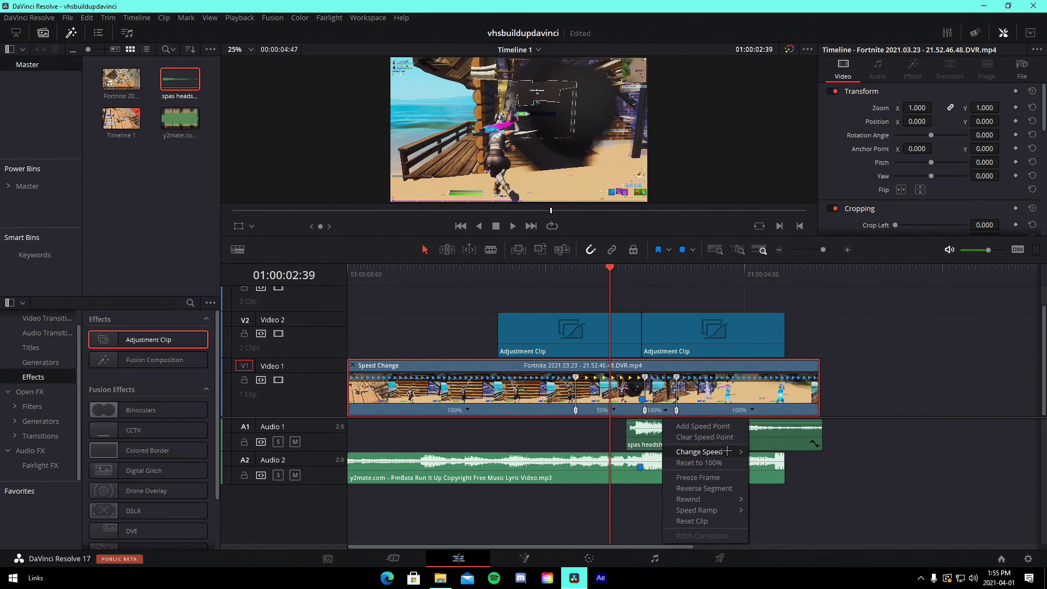
mouse_move(709, 450)
left_click(788, 548)
left_click(737, 410)
mouse_move(785, 450)
left_click(859, 467)
Realign the last speed point with the marker near 01:00:02:58 and trim the Fortnite clip's end to the music's end
left_click(642, 280)
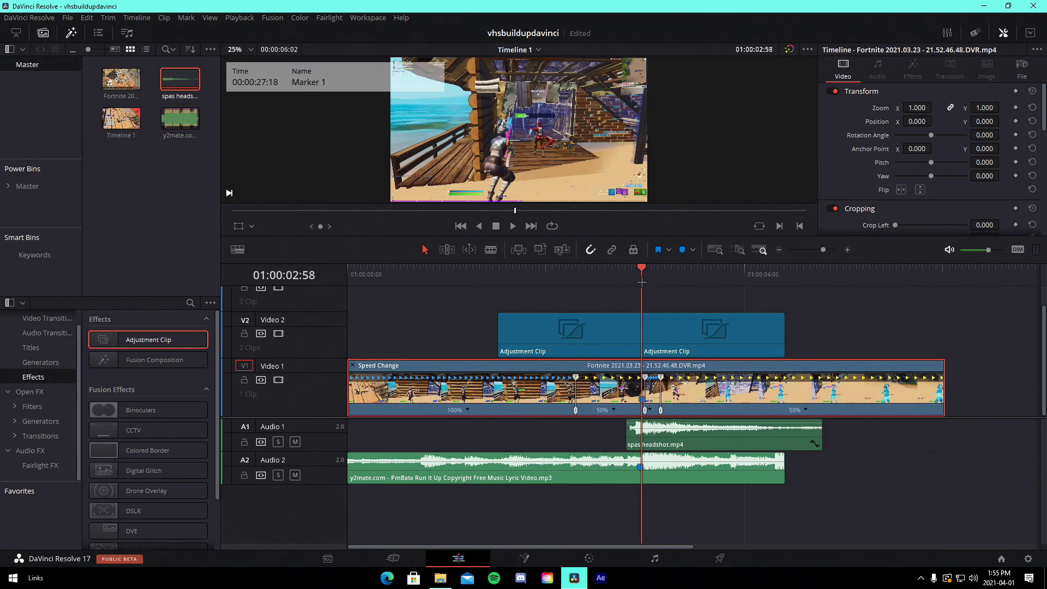
mouse_move(645, 410)
left_mouse_down()
mouse_move(620, 410)
mouse_move(646, 412)
left_mouse_up()
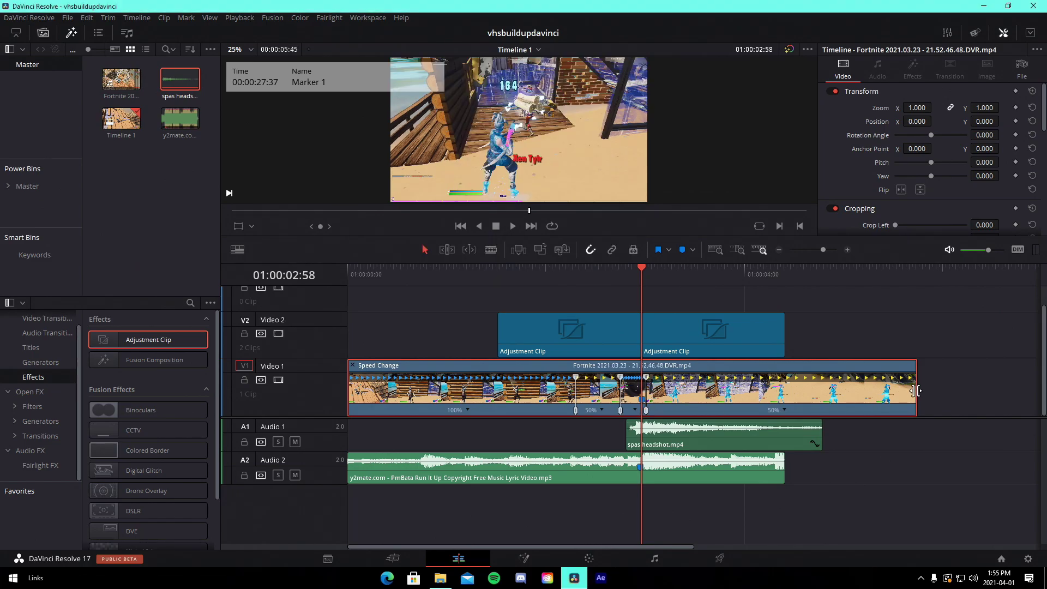
left_click_drag(916, 392, 785, 391)
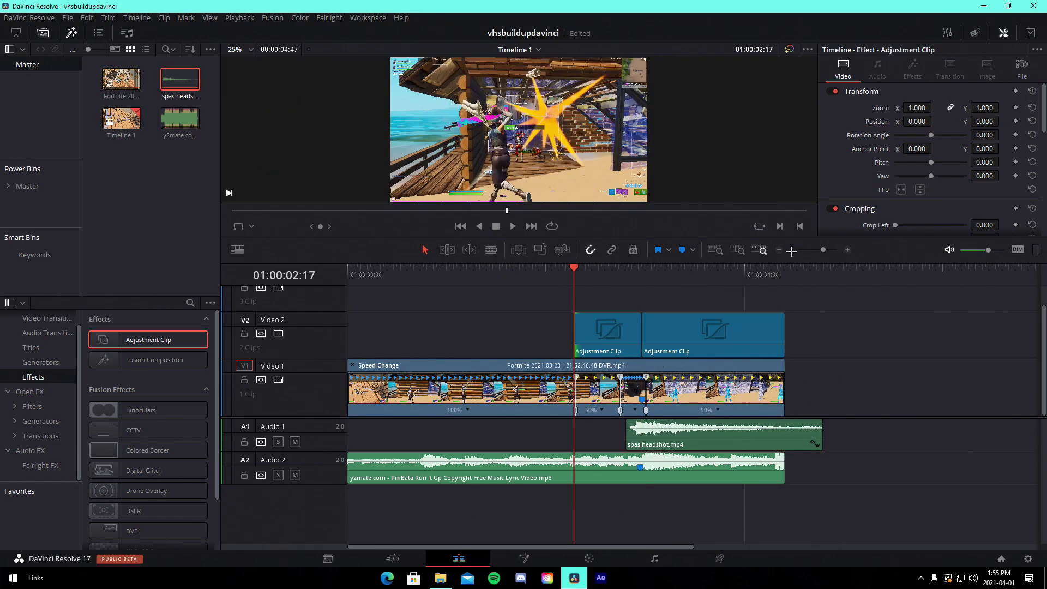
Trim the start of the earlier adjustment clip to the first speed point at 01:00:02:18
left_click_drag(824, 250, 836, 250)
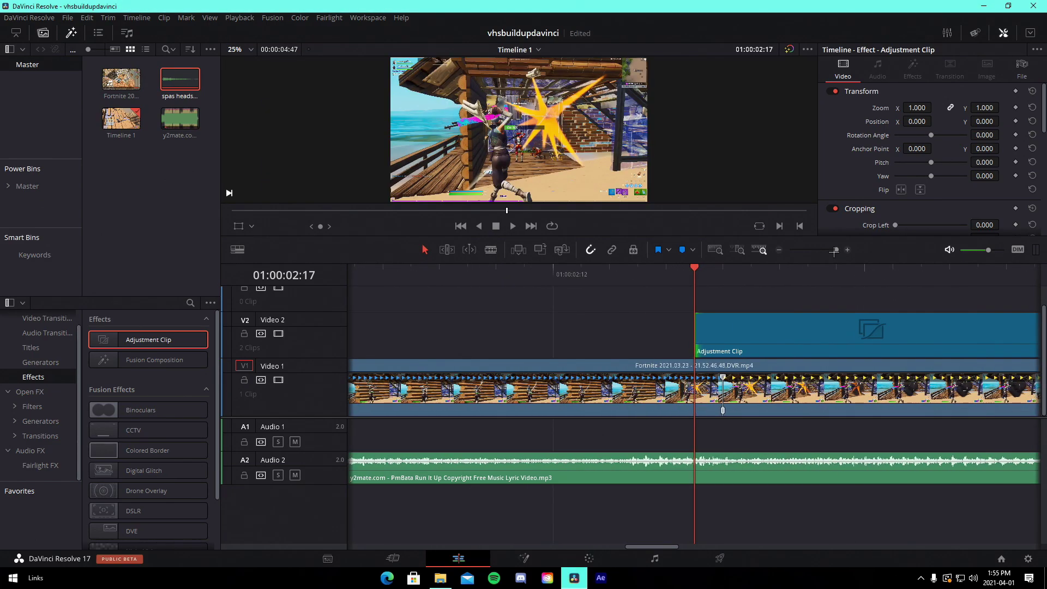
key("Right")
left_click_drag(702, 336, 725, 338)
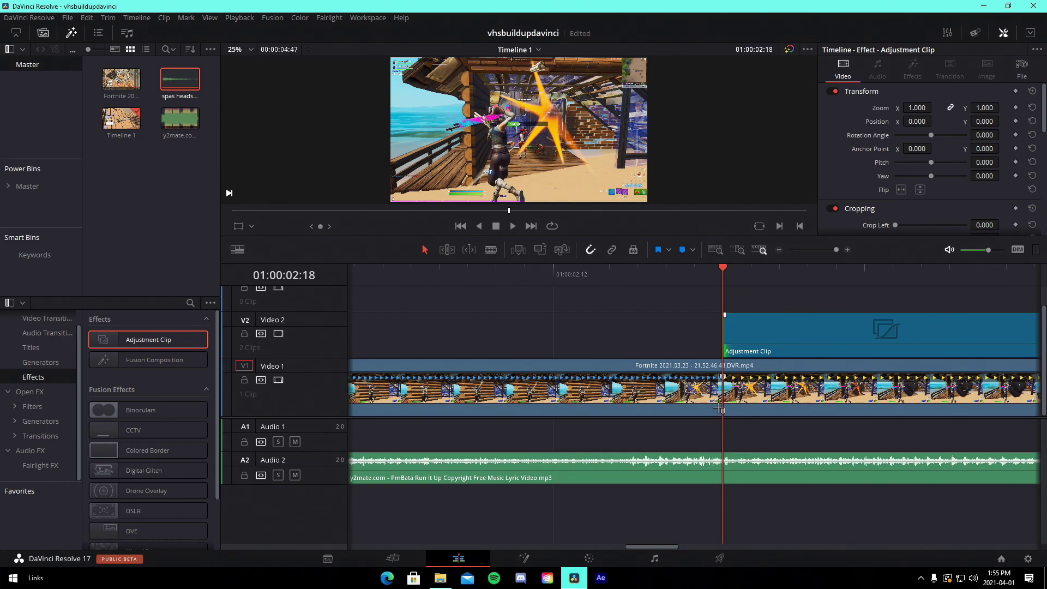
Extend the earlier adjustment clip's start by ten frames before the first speed point
left_click_drag(837, 250, 826, 251)
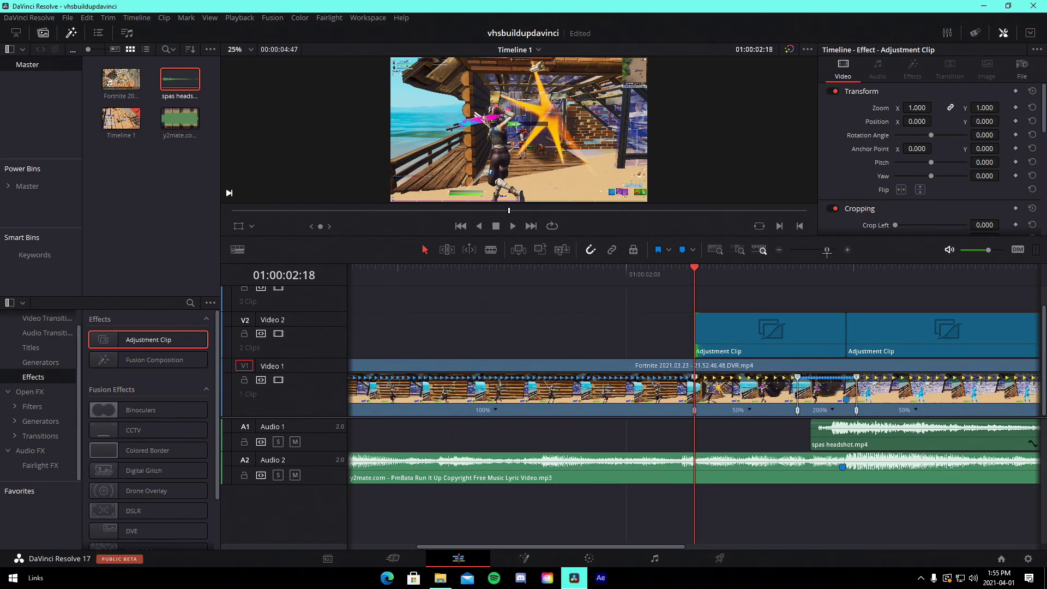
key("Left")
key("Left")
key("Left")
key("Left")
key("Left")
key("Left")
key("Left")
key("Left")
key("Left")
key("Left")
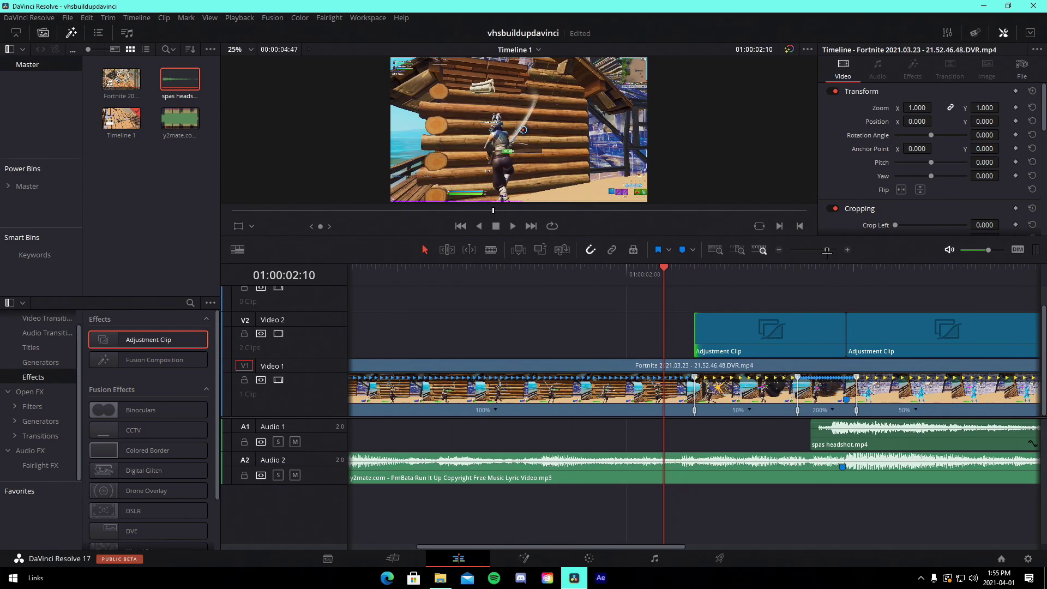
left_click_drag(700, 336, 659, 336)
Open the earlier adjustment clip on the Fusion page with the playhead at the first speed point, 01:00:02:18
left_click_drag(827, 249, 824, 249)
left_click(711, 328)
left_click(662, 271)
left_click_drag(663, 271, 670, 271)
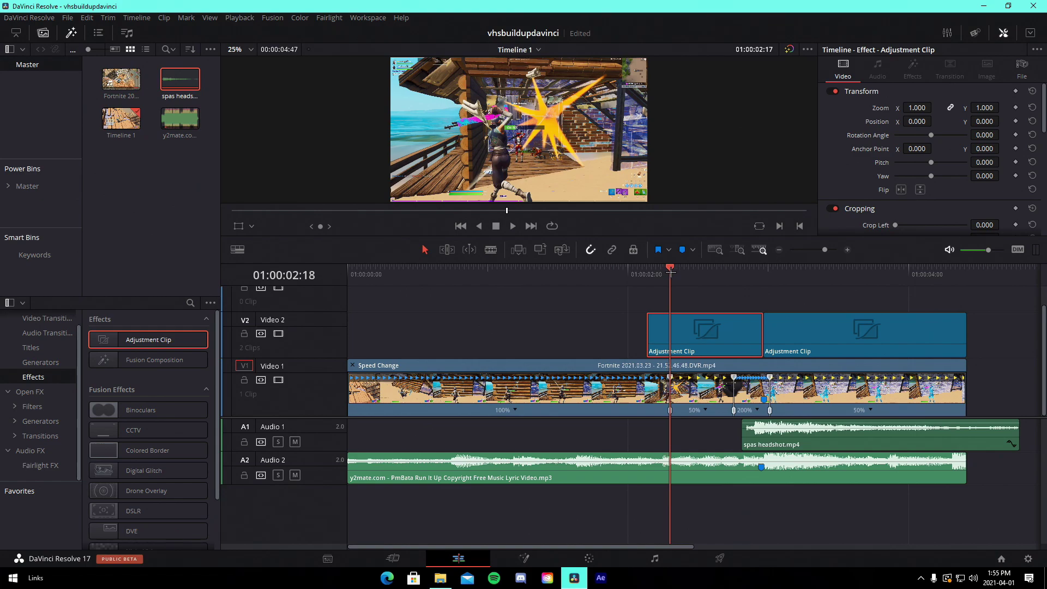
left_click(532, 551)
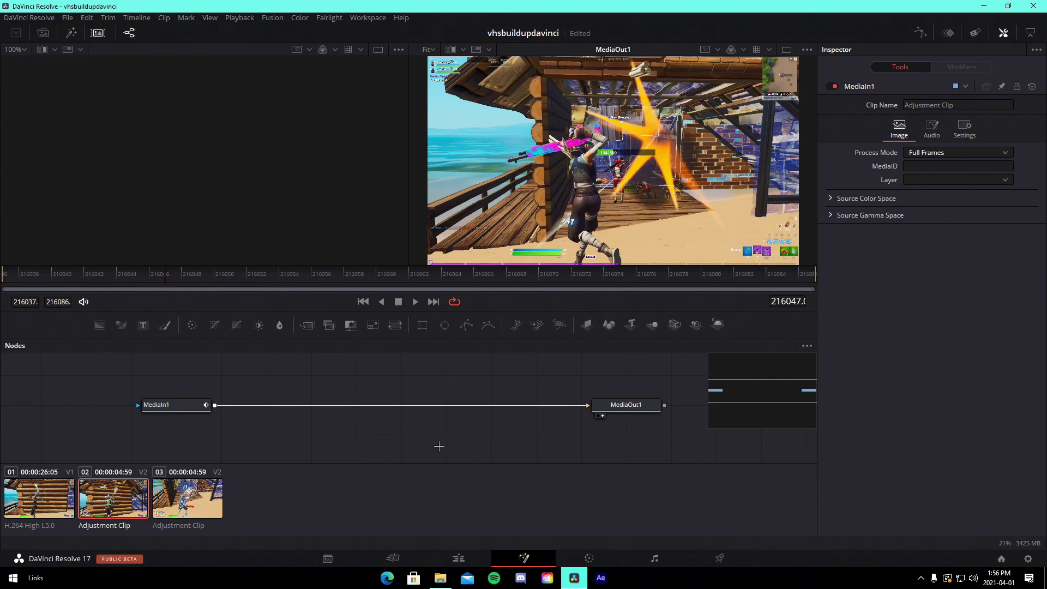
Add a uniVHS node and connect it between MediaIn1 and MediaOut1
key("shift+space")
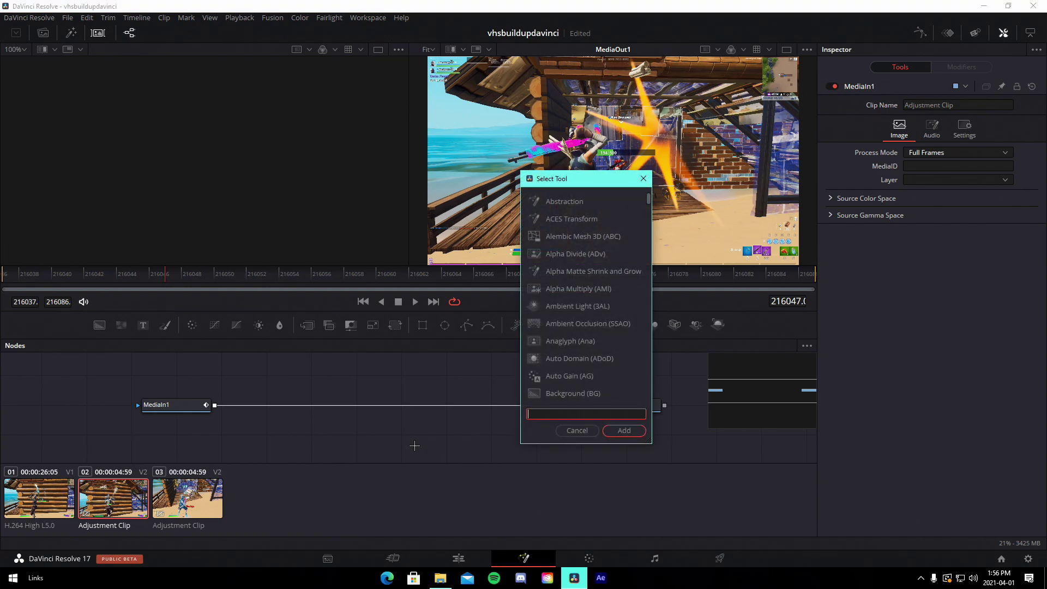
type("vhs")
key("Return")
left_click_drag(427, 428, 336, 400)
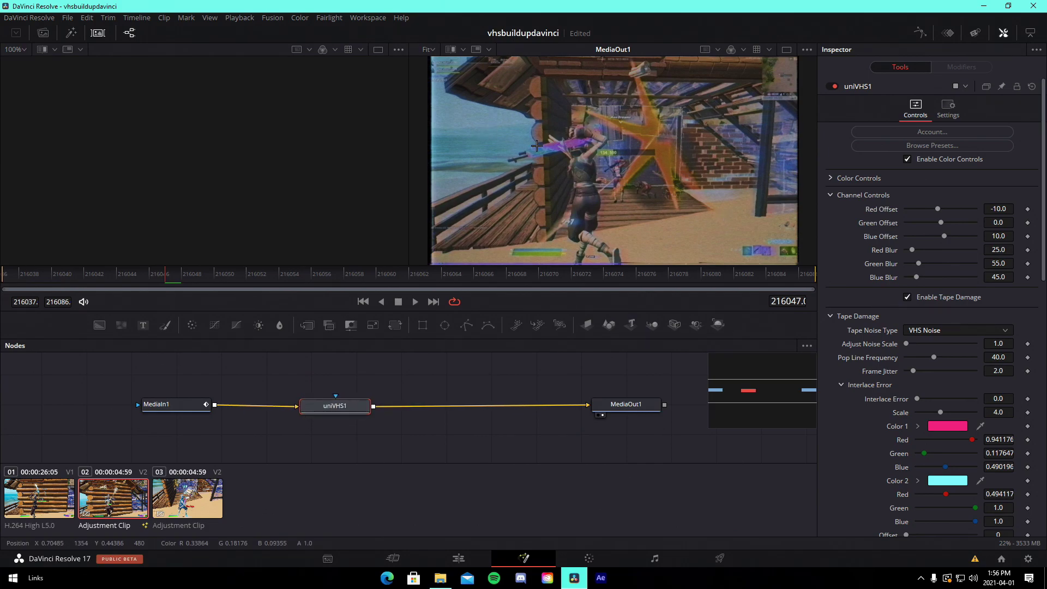
Apply the SVHS_Studio preset to the uniVHS1 node
left_click(933, 145)
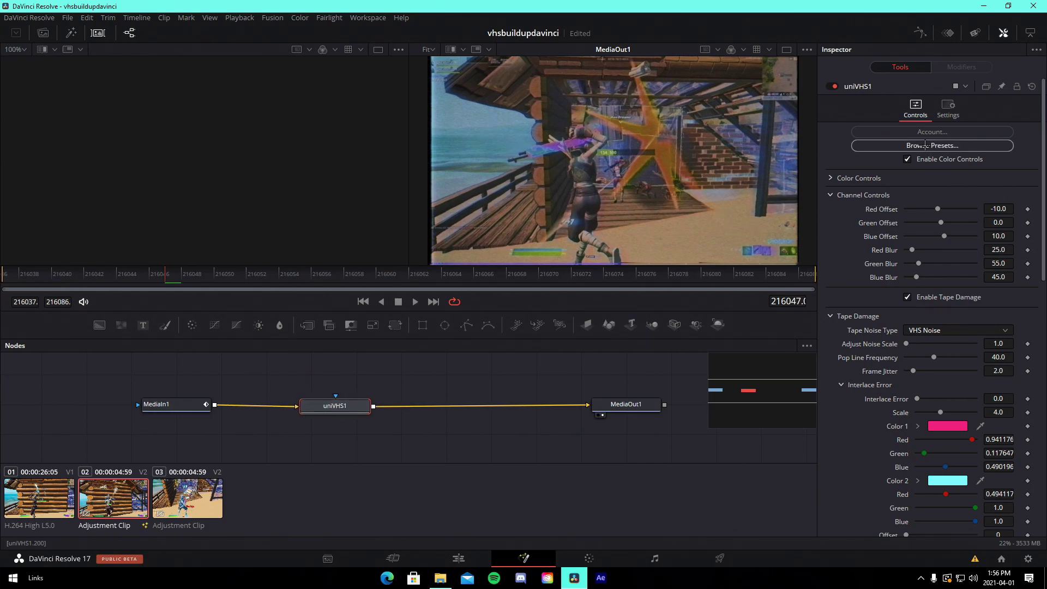
scroll(147, 305, "down", 5)
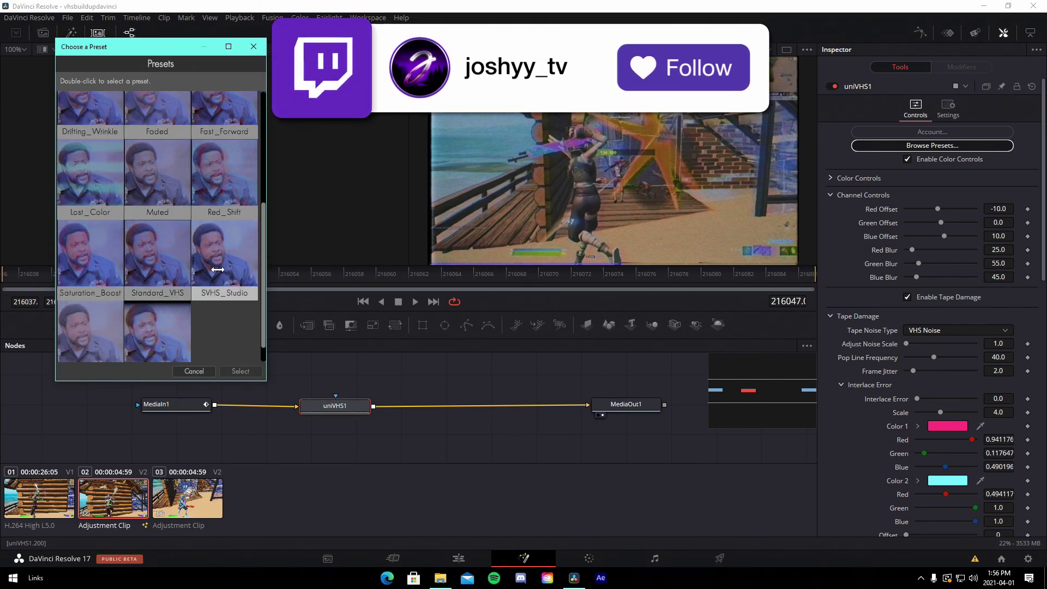
double_click(219, 266)
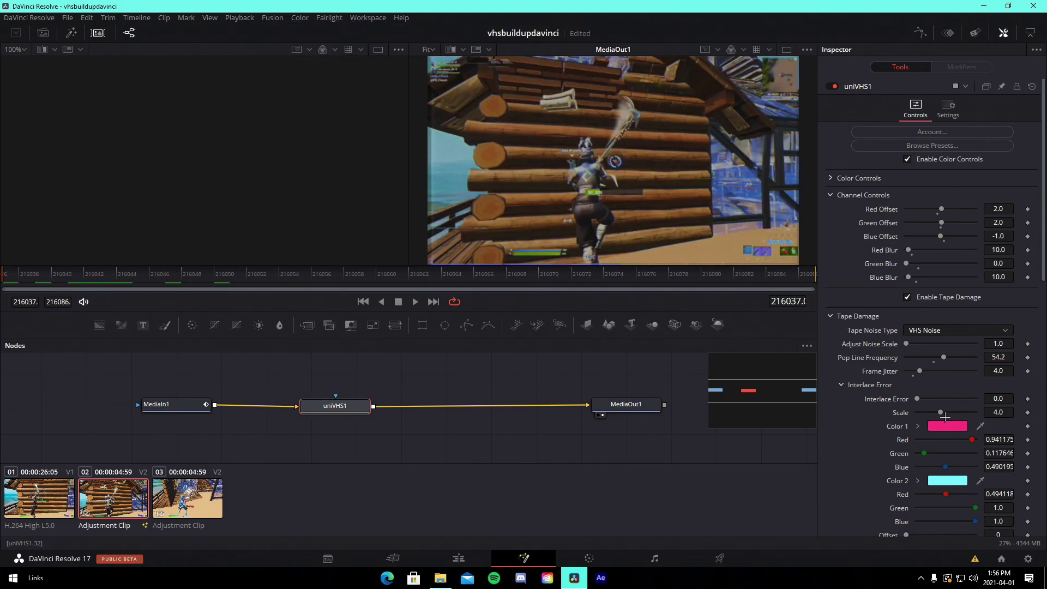
Keyframe uniVHS1's Blend with Original at 100 on the clip's first frame, 216037
scroll(947, 420, "down", 10)
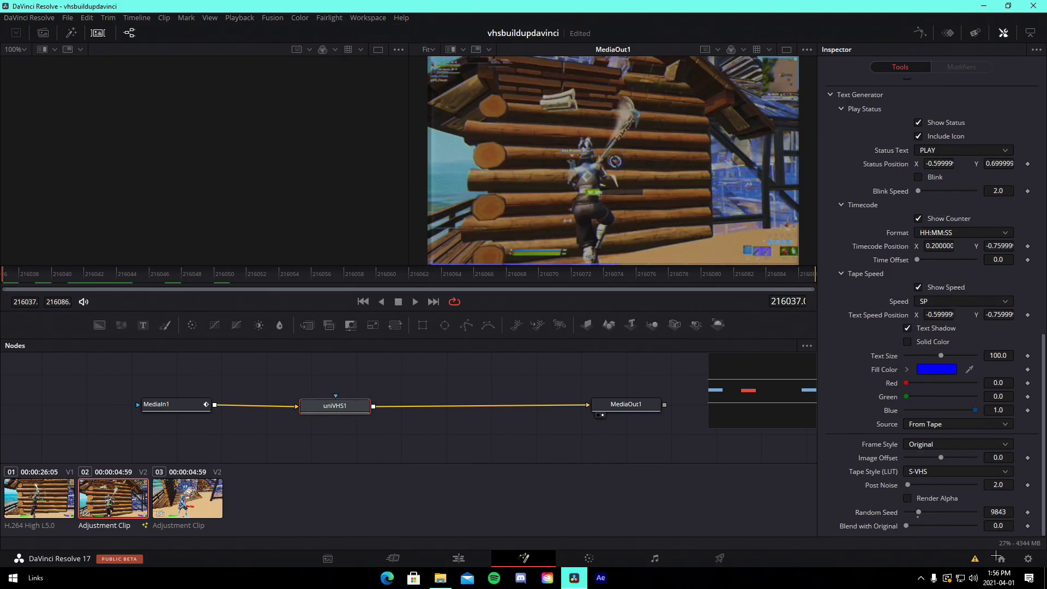
left_click(1029, 526)
left_click_drag(906, 527, 1044, 518)
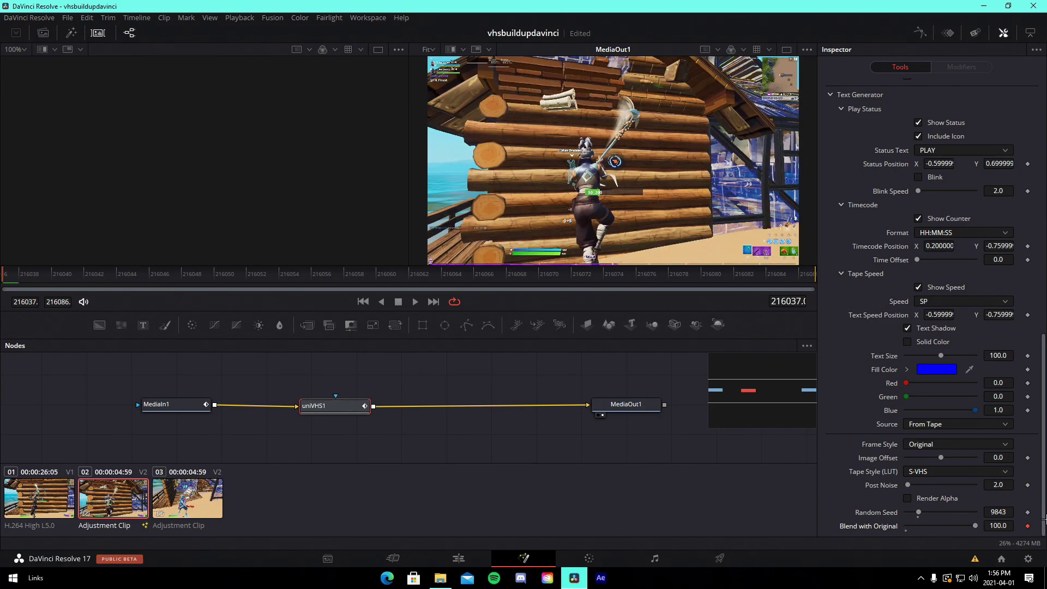
left_click(89, 420)
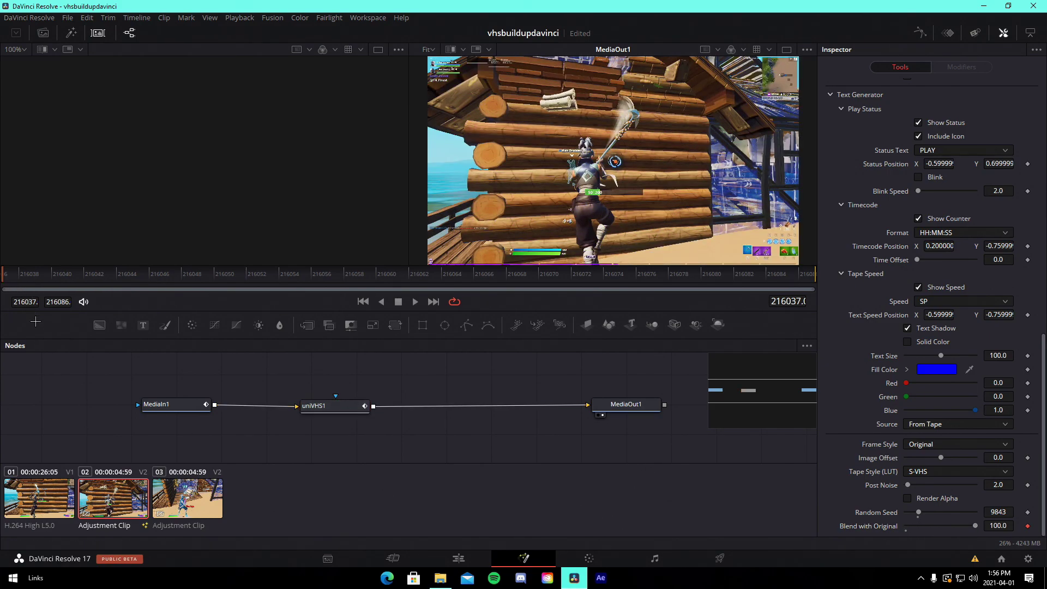
Keyframe uniVHS1's Blend with Original at 0 on frame 216047 and check the fade between the two keyframes
key("Right")
key("Right")
key("Right")
key("Right")
key("Right")
key("Right")
key("Right")
key("Right")
key("Right")
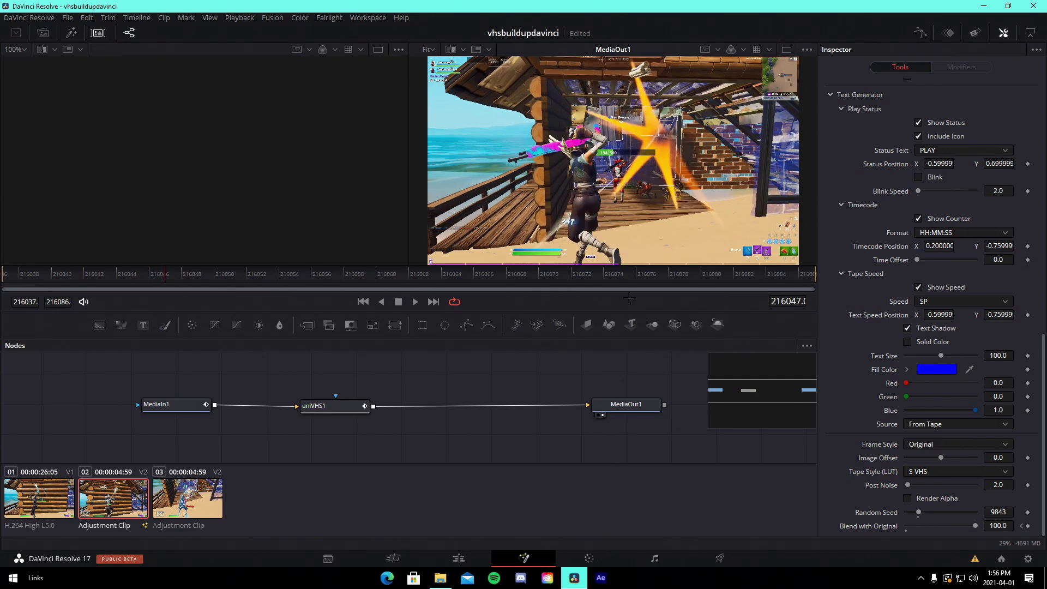
left_click_drag(976, 525, 850, 526)
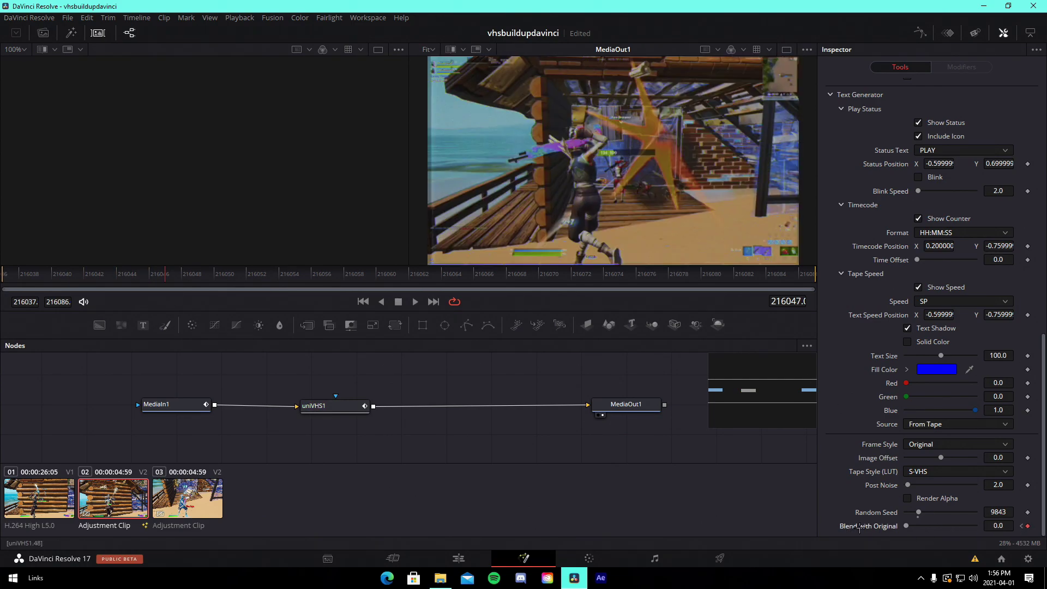
left_click_drag(166, 276, 3, 277)
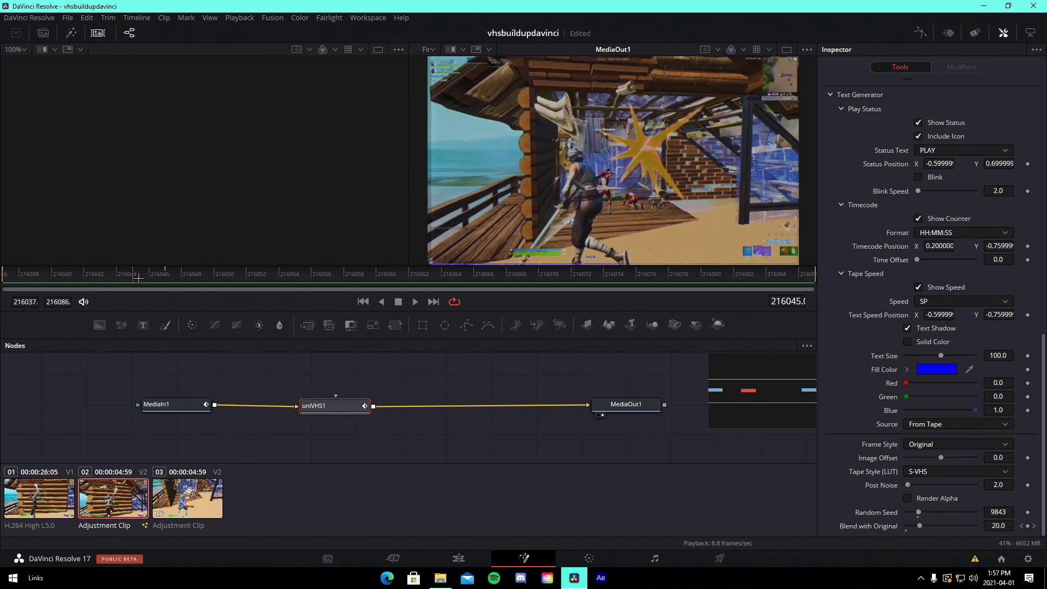
left_click_drag(135, 276, 170, 282)
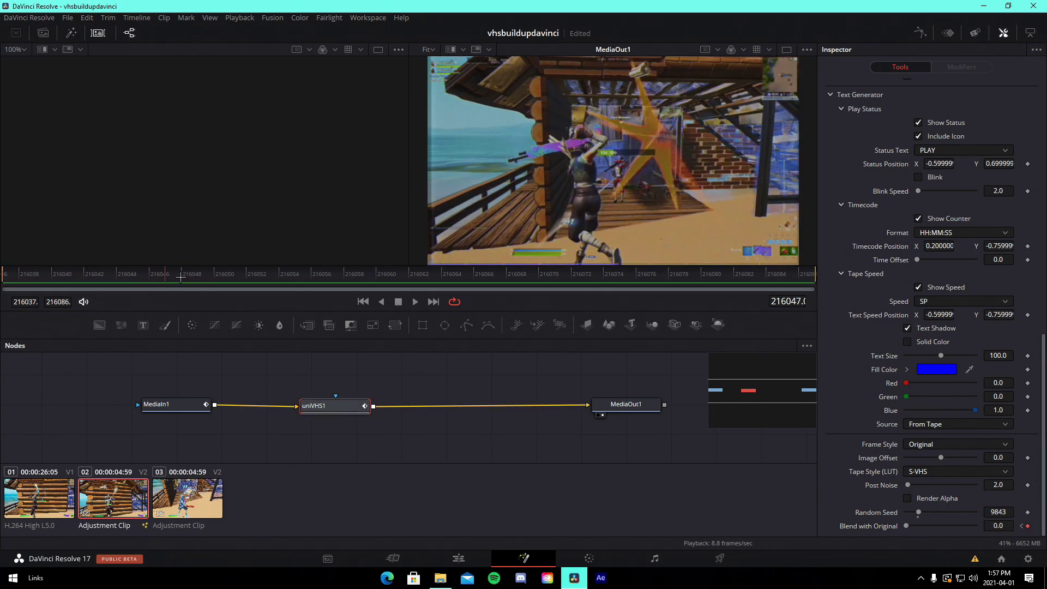
Add an S_Shake node between uniVHS1 and MediaOut1
left_click(369, 450)
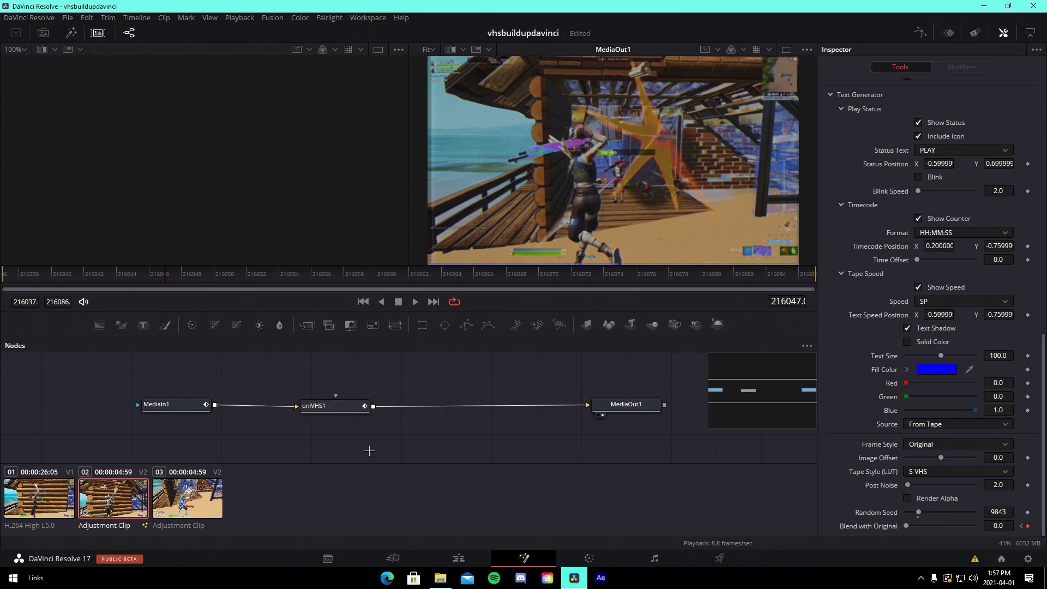
key("shift+space")
type("shak")
left_click(560, 254)
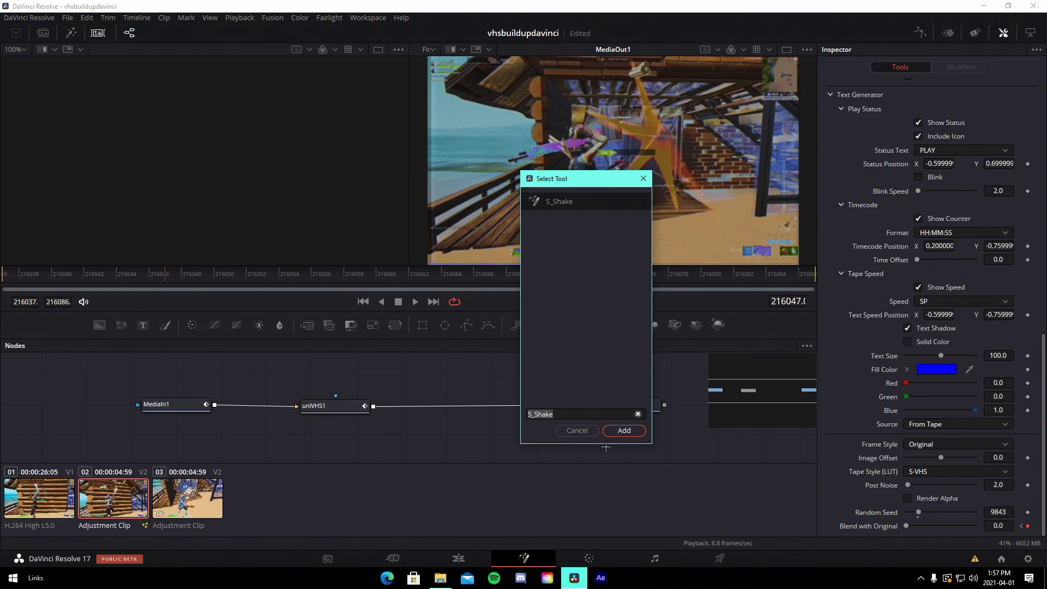
left_click(624, 430)
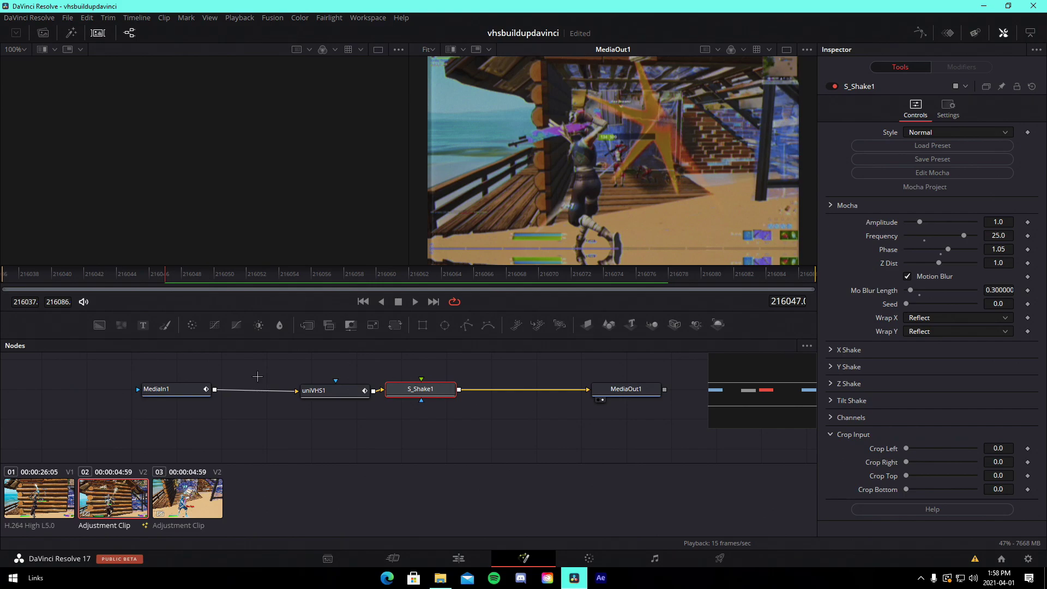
Keyframe the S_Shake1 Amplitude at 0 on frame 216047 and at 1.0 on the last frame, 216086
left_click(333, 390)
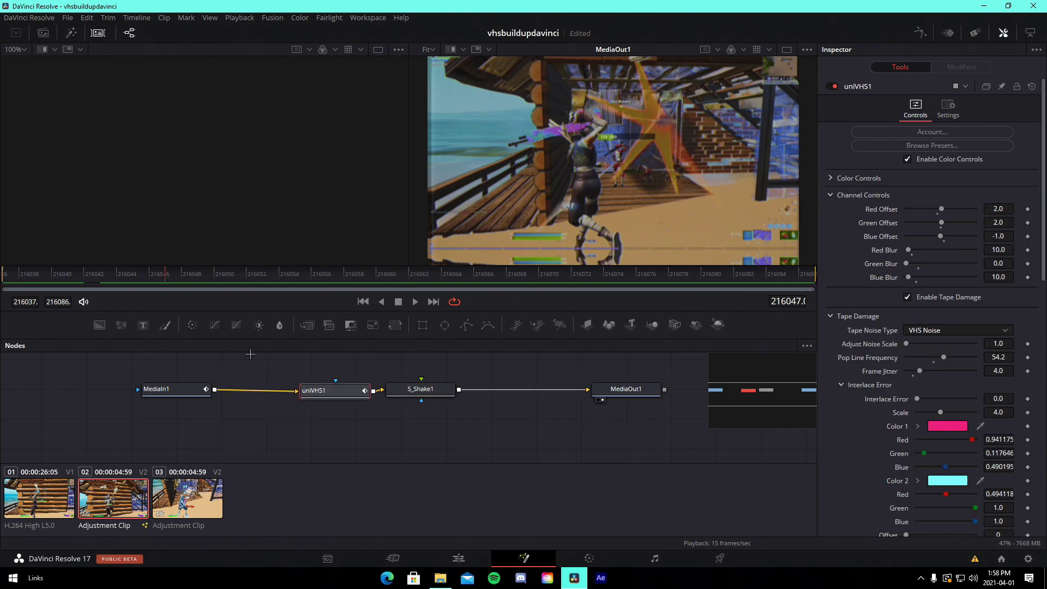
left_click(417, 389)
left_click_drag(930, 221, 904, 222)
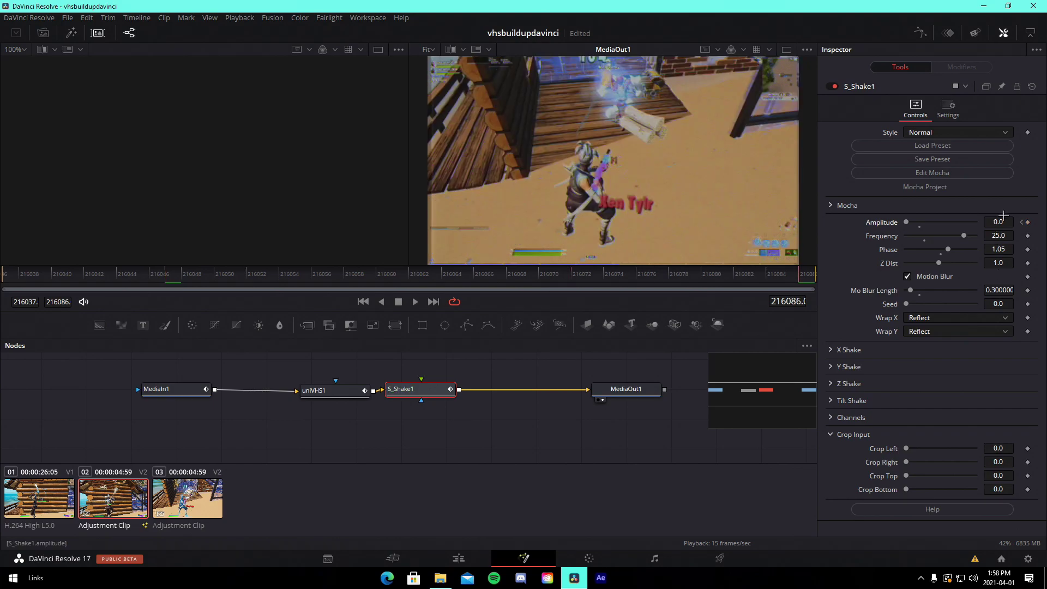
type("1")
key("Tab")
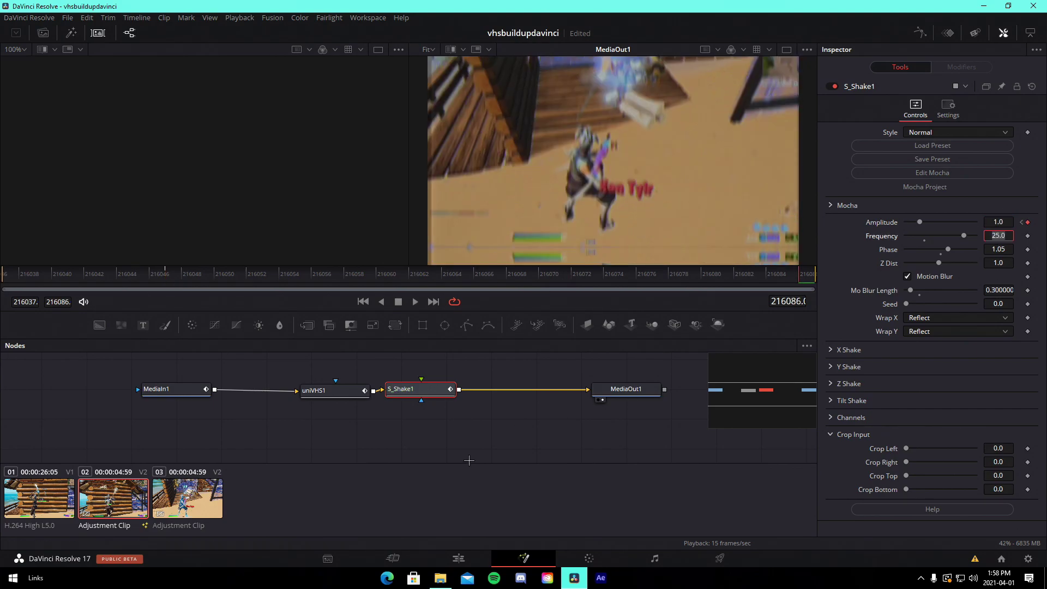
Inspect the Y Shake parameters of S_Shake1 at frame 216047
left_click(166, 271)
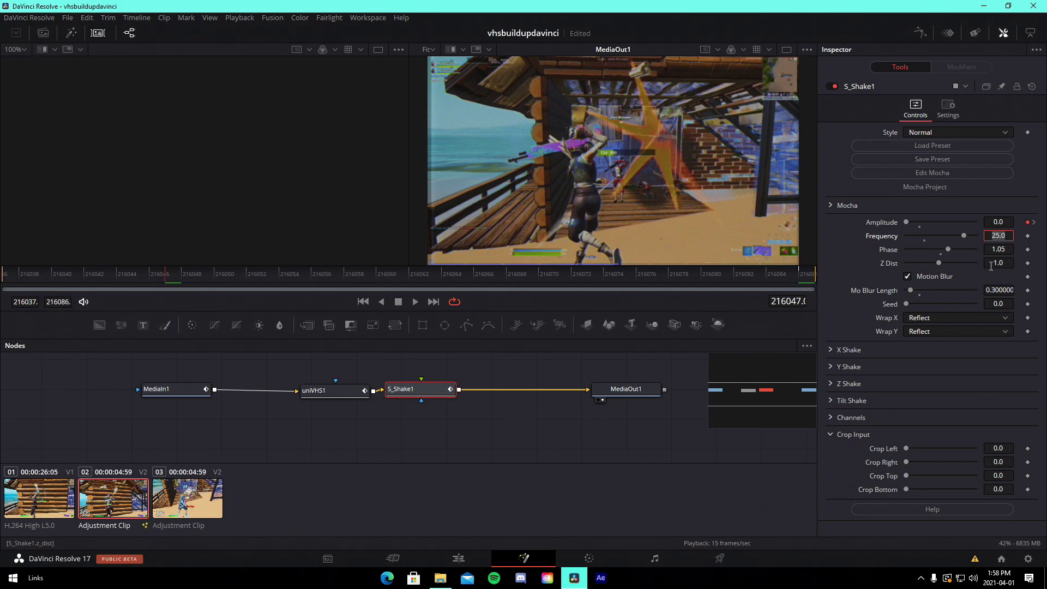
left_click(837, 248)
left_click(829, 367)
scroll(851, 431, "down", 2)
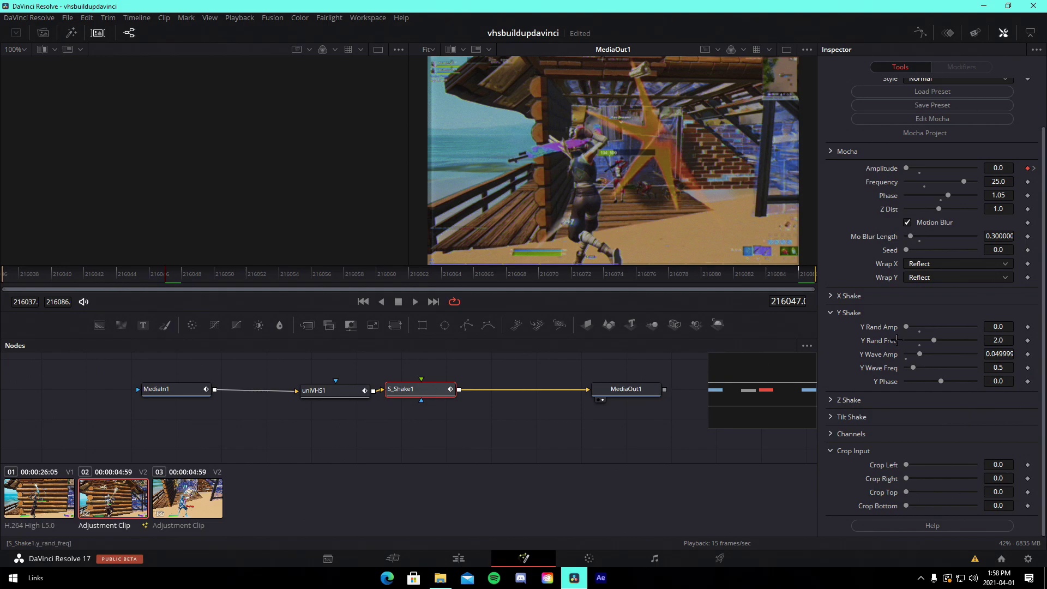
left_click(829, 312)
Set the S_Shake1 Amplitude keyframe on the last frame, 216086, to 0.7 and scrub through the shake
left_click_drag(174, 277, 888, 301)
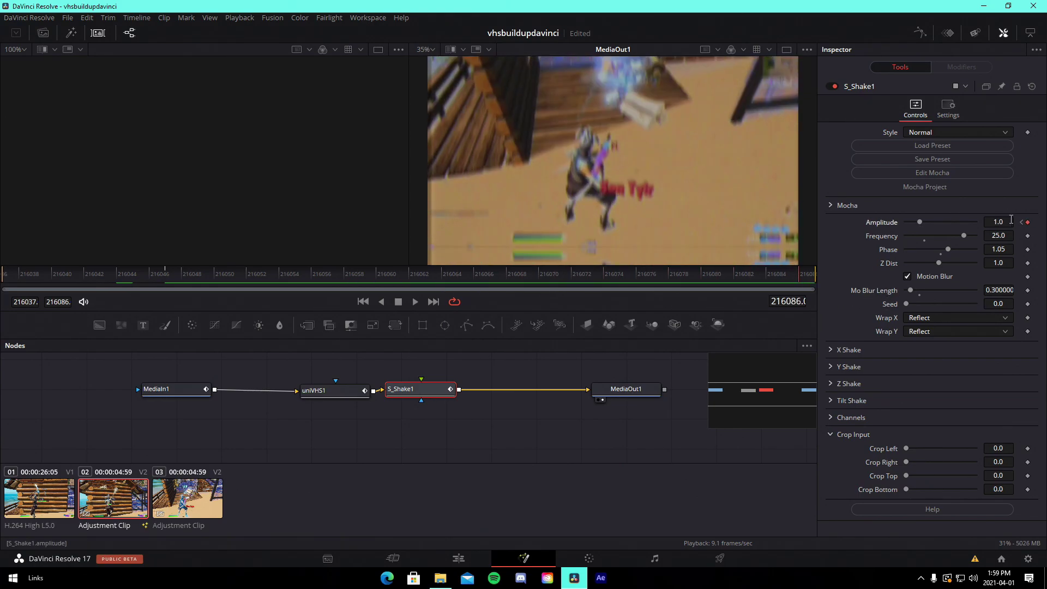
key("Tab")
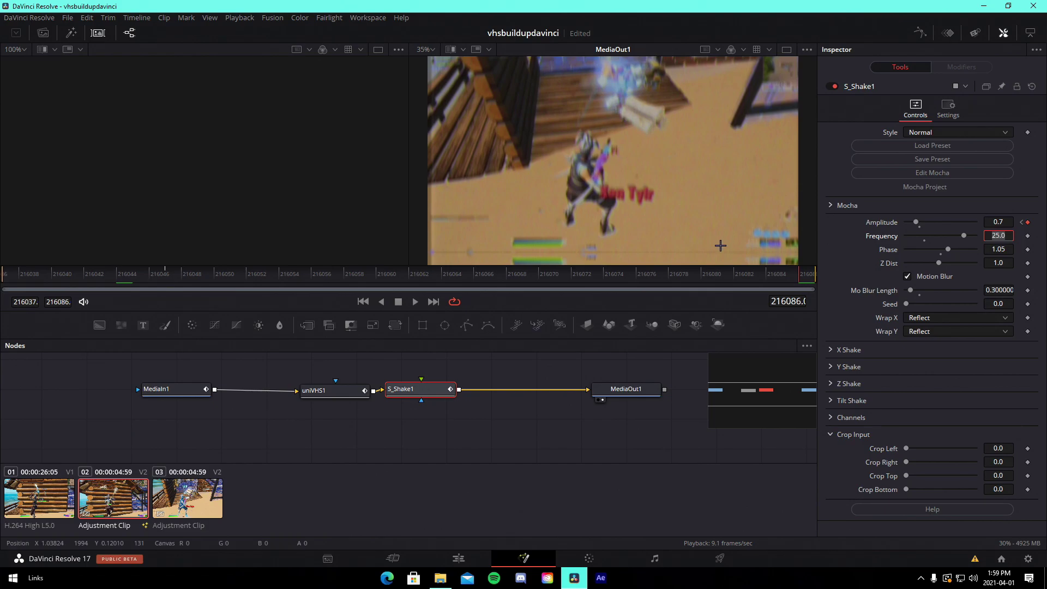
left_click(649, 276)
left_click_drag(648, 276, 818, 289)
Add an S_StretchFrameEdges node and connect it between S_Shake1 and MediaOut1
left_click(495, 424)
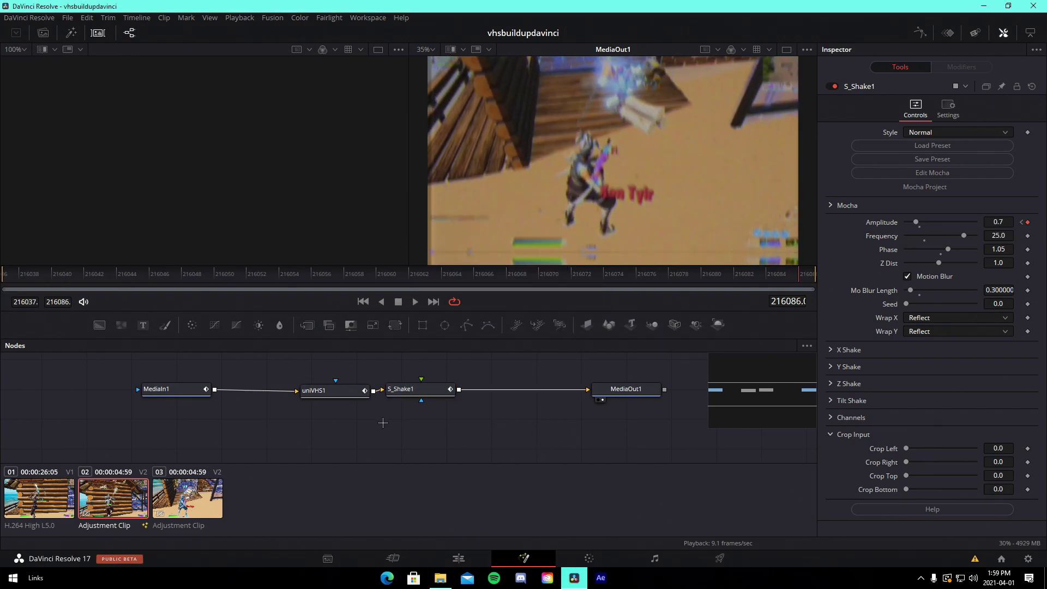
key("shift+space")
type("S_Shake")
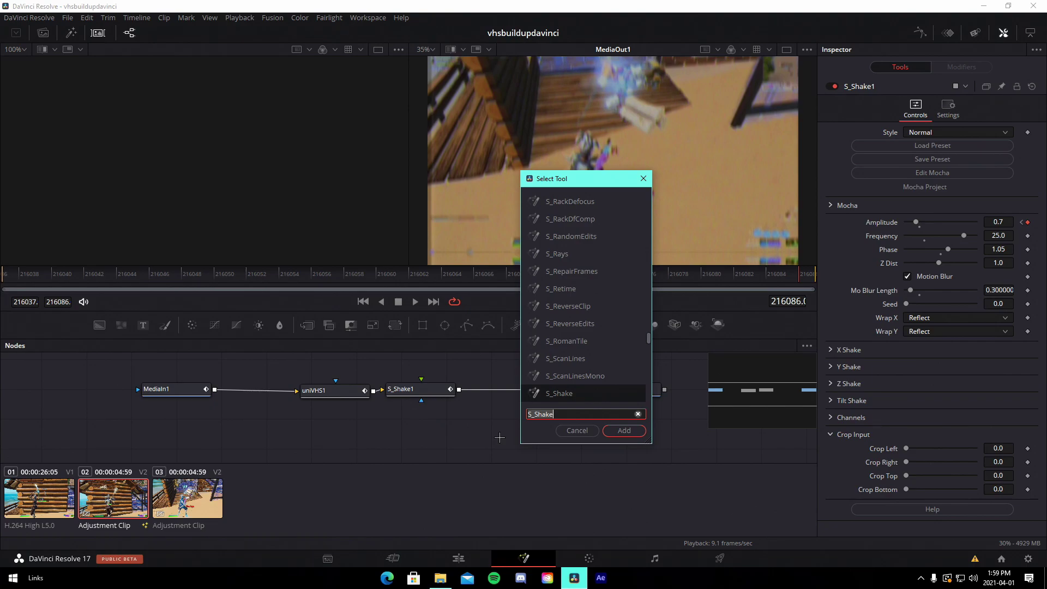
type("stretch")
left_click(579, 236)
left_click(623, 431)
left_click_drag(507, 420, 518, 392)
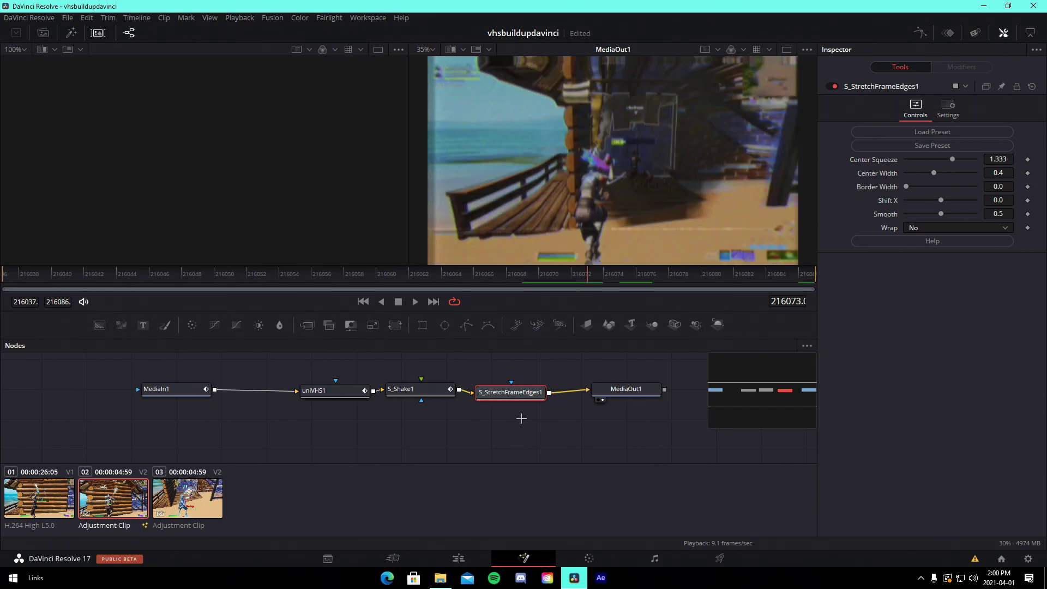
Keyframe the S_StretchFrameEdges1 Center Squeeze at 0.7 on frame 216086 and at 1.0 on frame 216071
left_click(1028, 159)
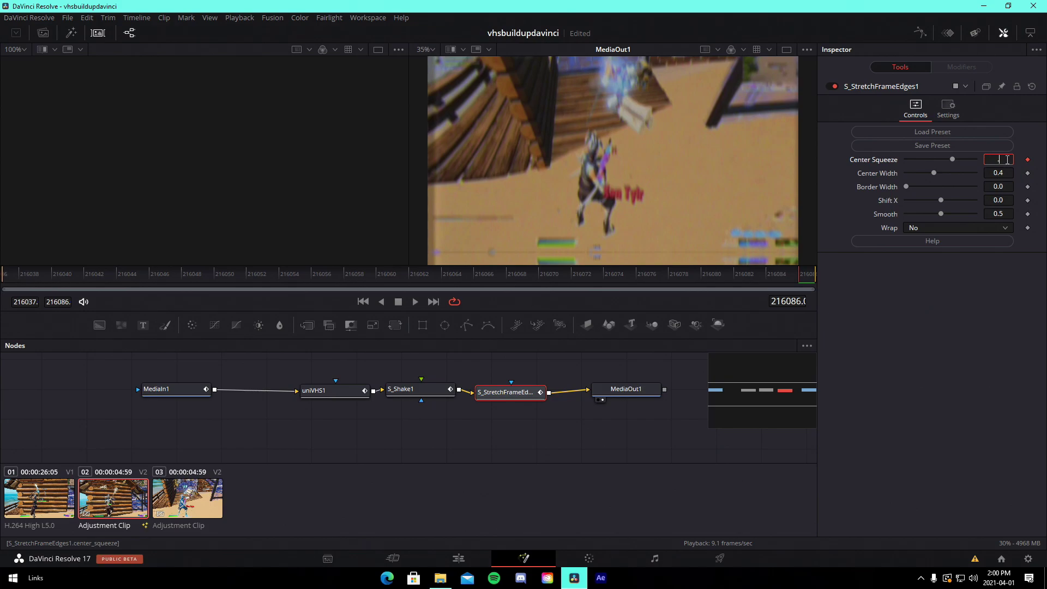
type("0.7")
key("Return")
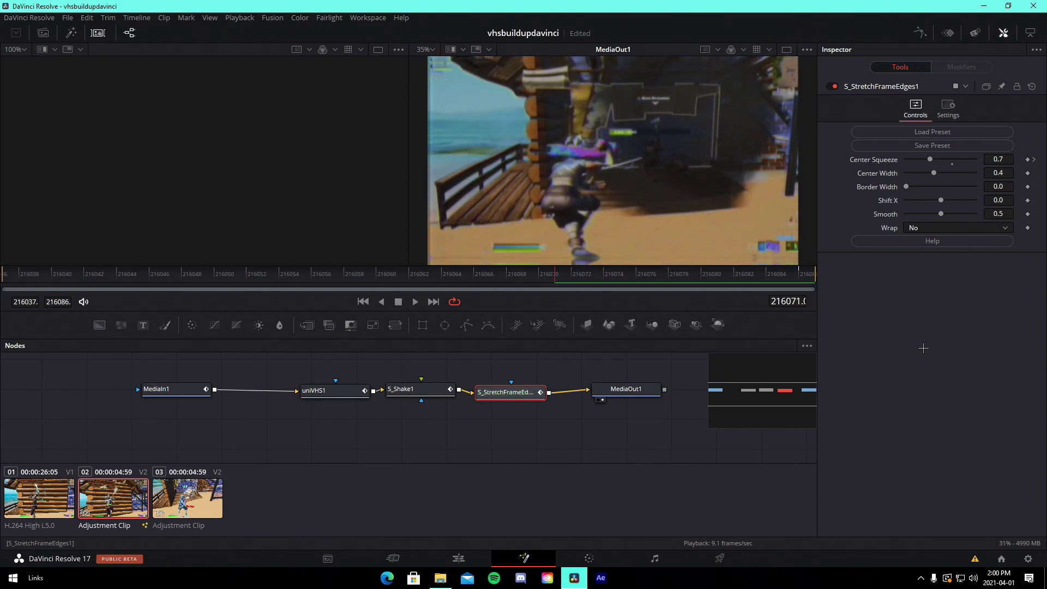
left_click(1003, 160)
type("6")
key("Return")
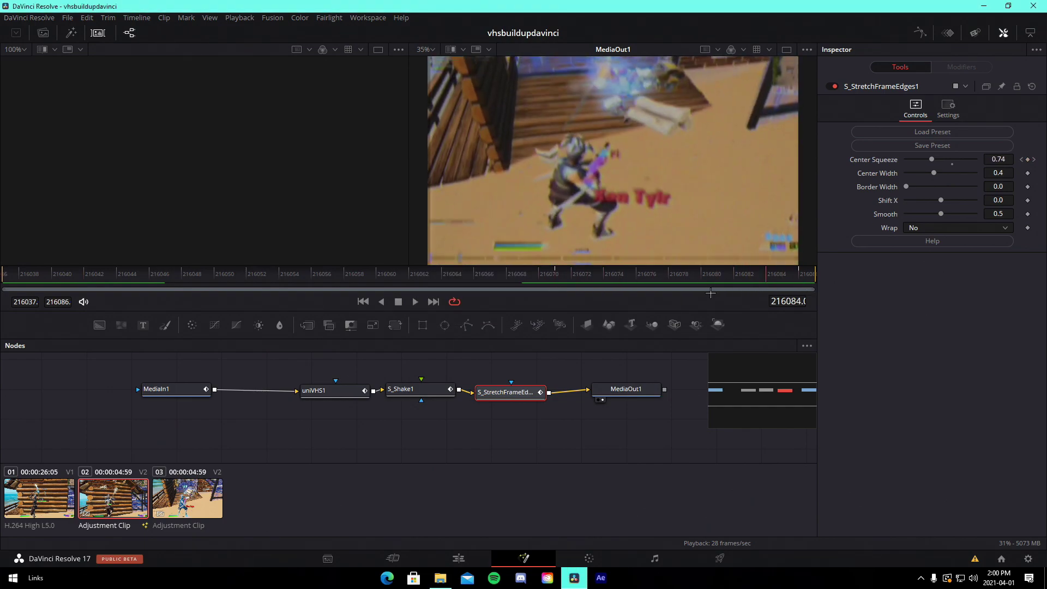
left_click(560, 287)
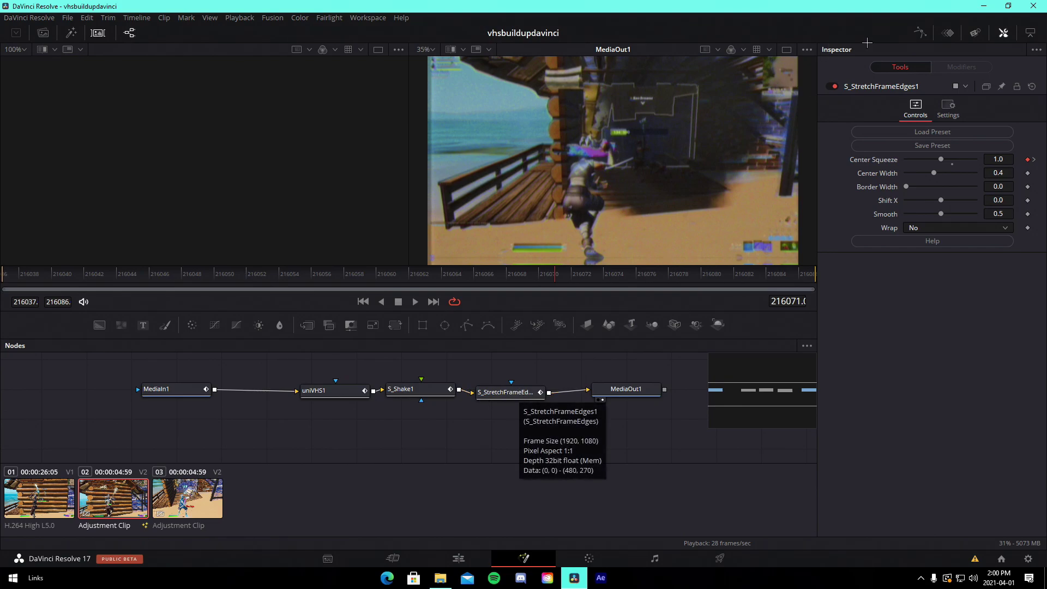
Smooth the S_StretchFrameEdges1 Center Squeeze spline, shape its handles so the squeeze ramps late and steeply, and play it back
left_click(921, 33)
scroll(284, 419, "down", 1)
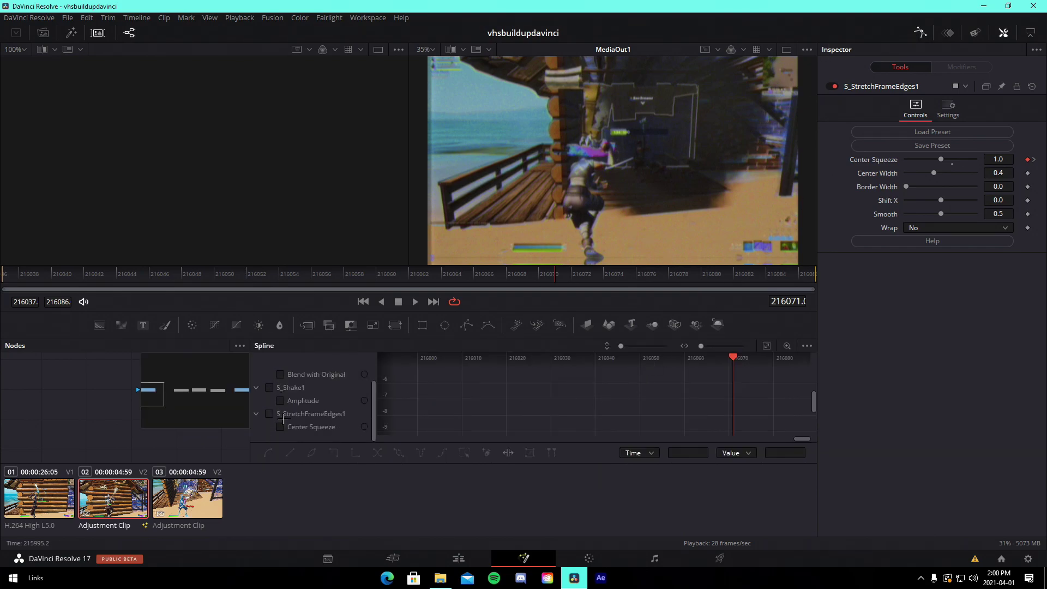
left_click(269, 414)
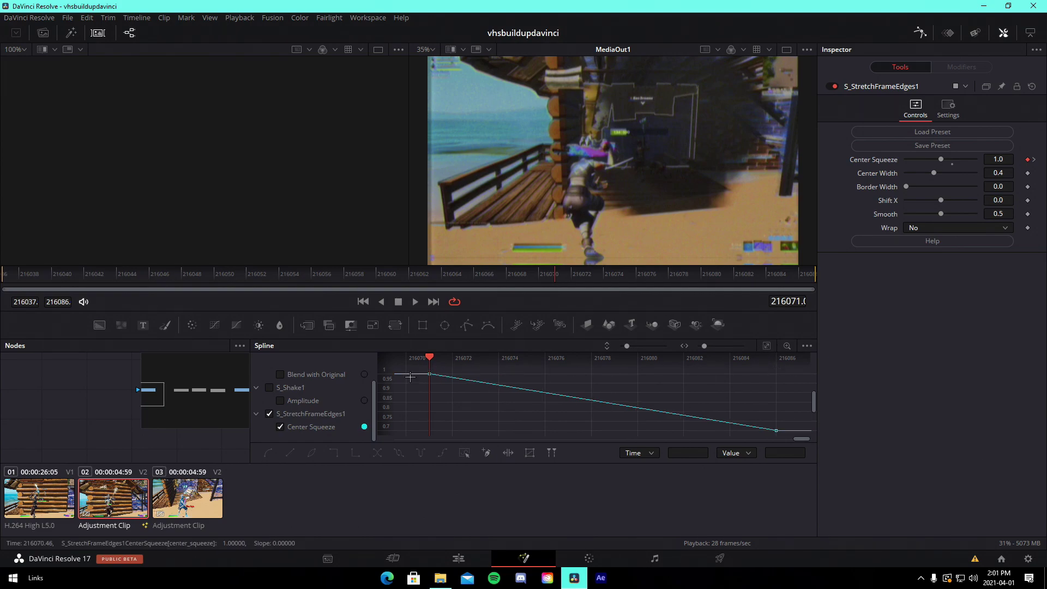
key("ctrl+a")
key("s")
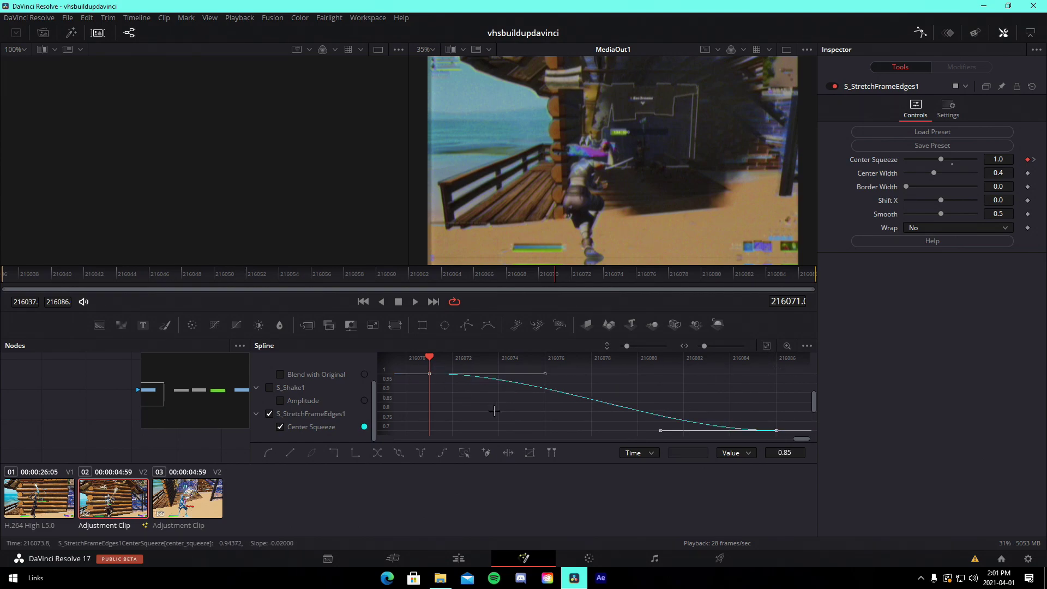
left_click_drag(541, 378, 682, 380)
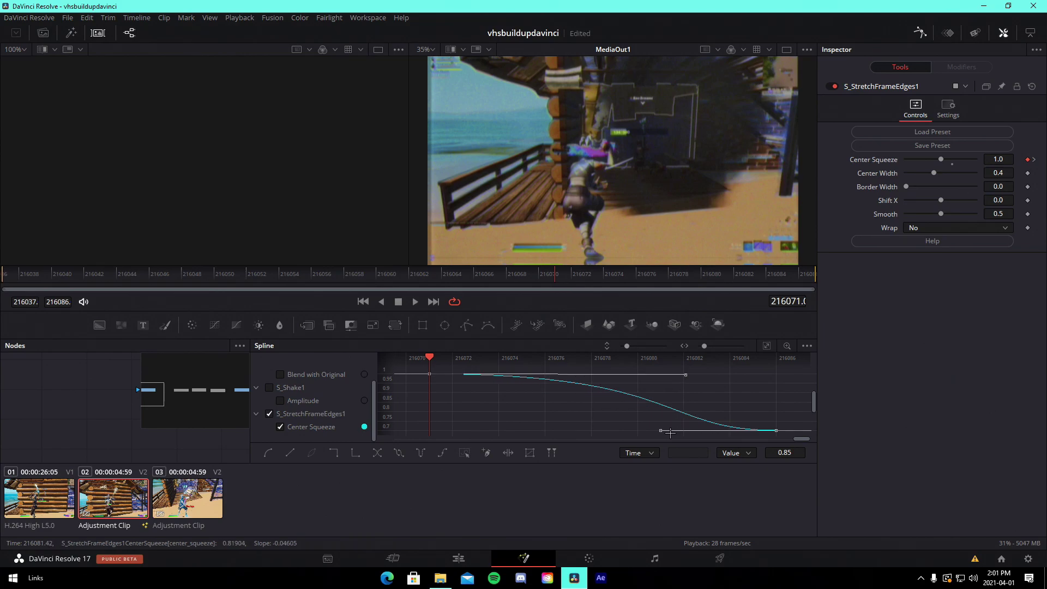
left_click_drag(661, 430, 753, 381)
left_click(472, 275)
key("space")
Split the Audio 2 music clip on the edit timeline at 01:00:02:08 and 01:00:02:58
mouse_move(664, 279)
left_mouse_down()
mouse_move(701, 277)
mouse_move(647, 277)
left_mouse_up()
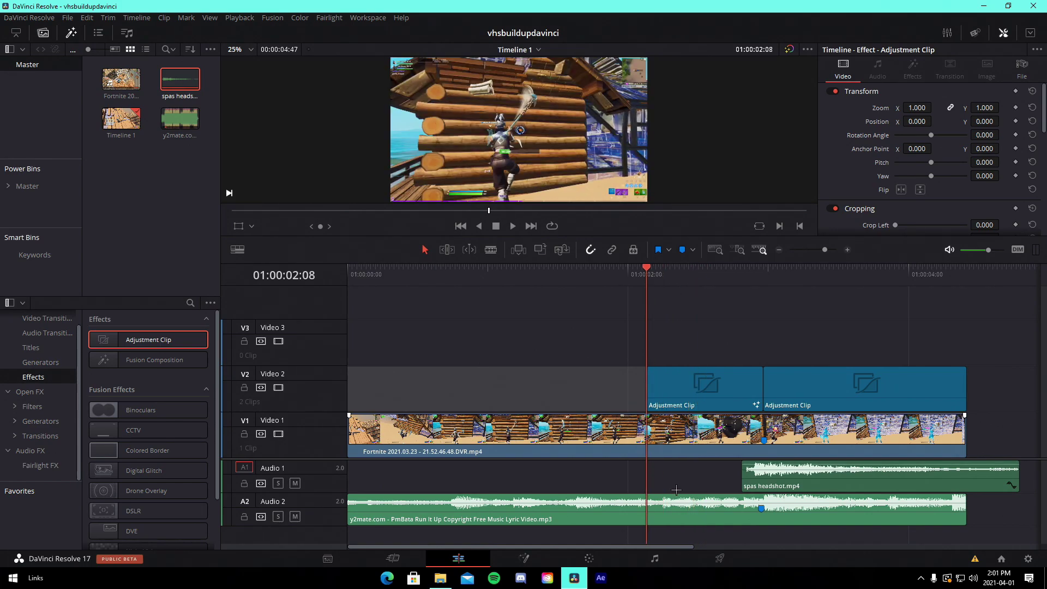
left_click(491, 249)
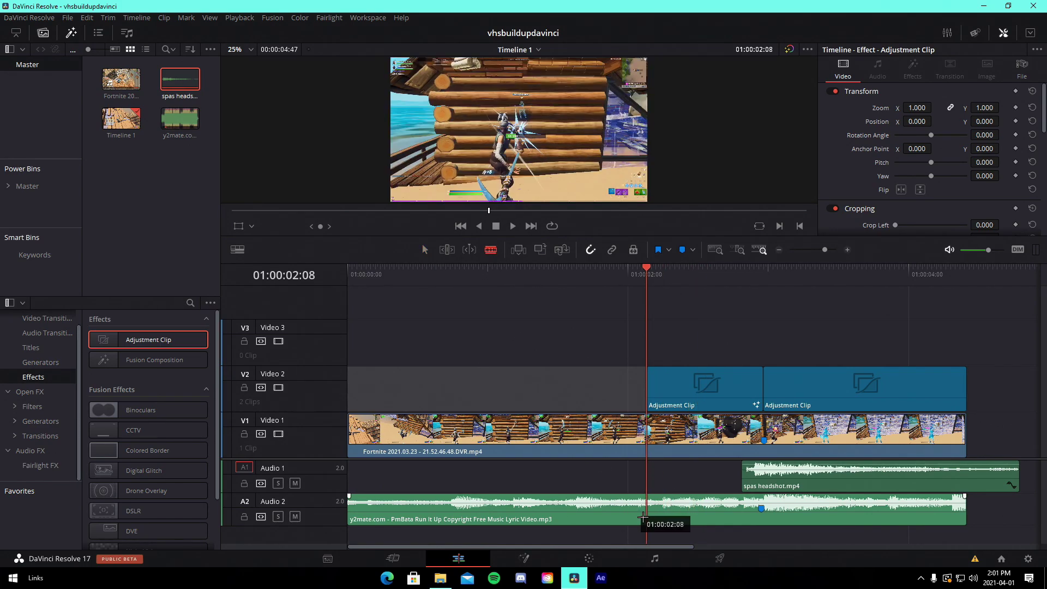
left_click(648, 513)
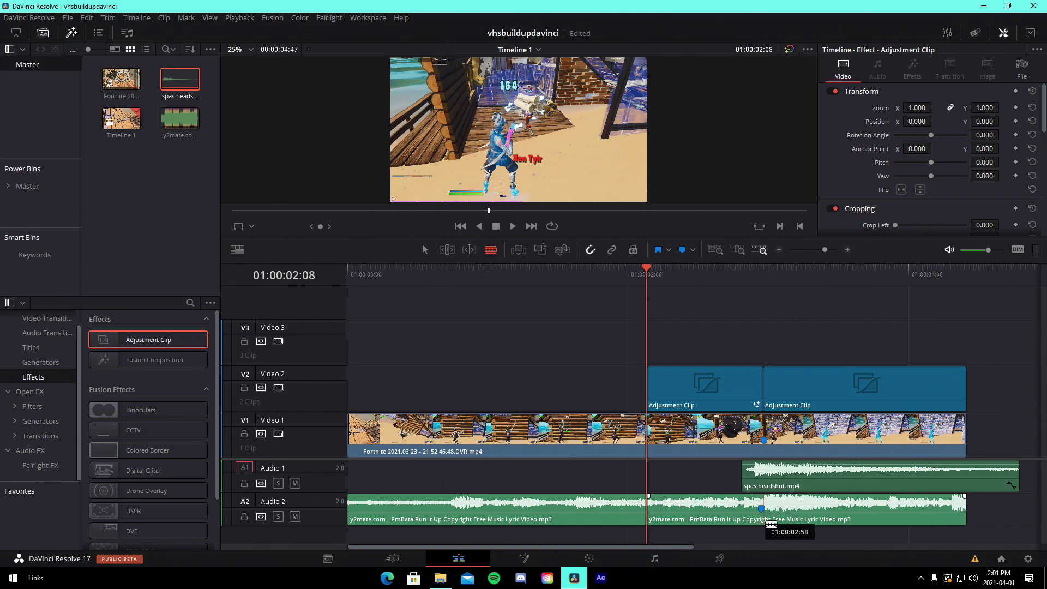
left_click(765, 278)
left_click(763, 510)
key("a")
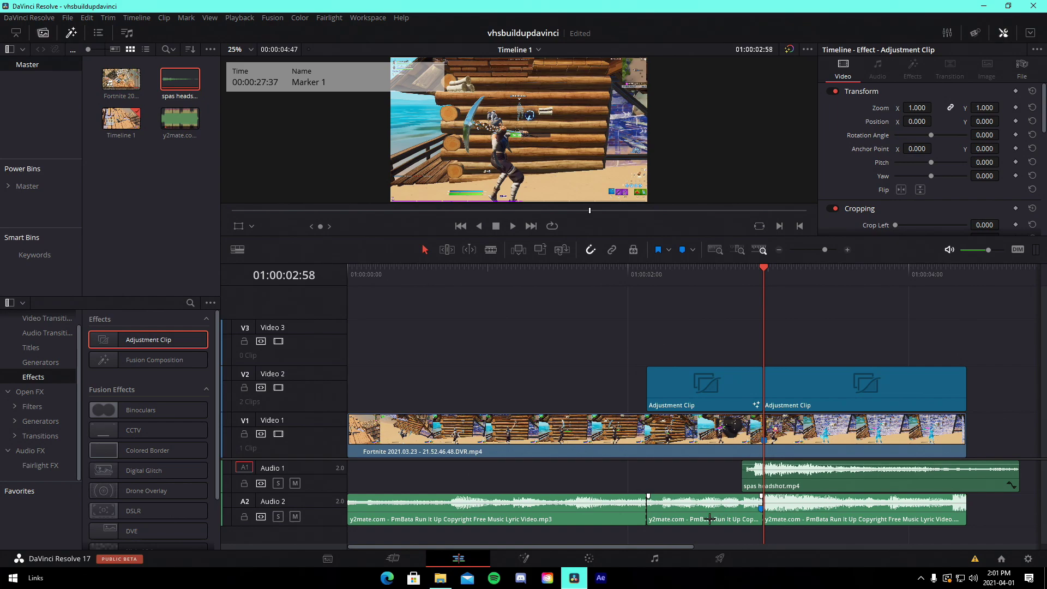
Move the middle music piece to Audio 3 and equalize it to cut lows and highs, then preview the build-up
left_click_drag(709, 518, 709, 537)
scroll(905, 164, "down", 3)
left_click(833, 113)
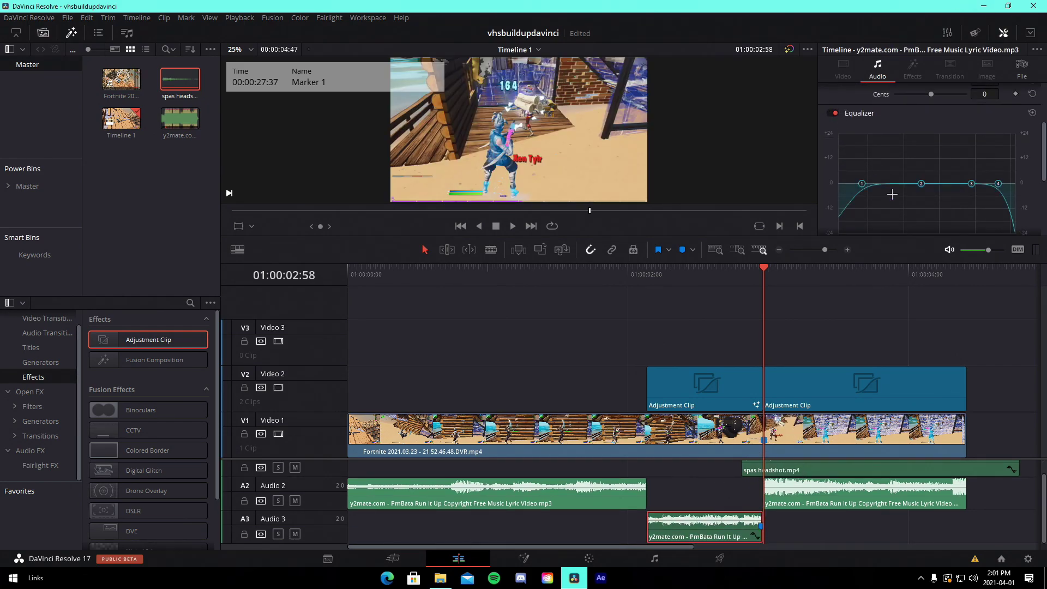
scroll(870, 196, "down", 4)
scroll(918, 136, "up", 4)
left_click(610, 272)
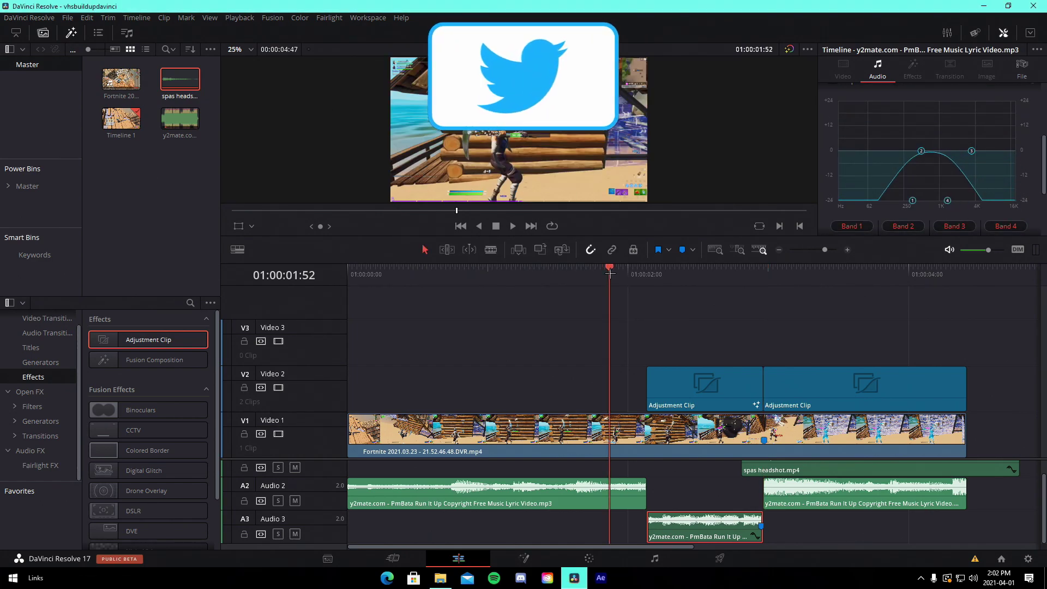
key("space")
left_click(614, 276)
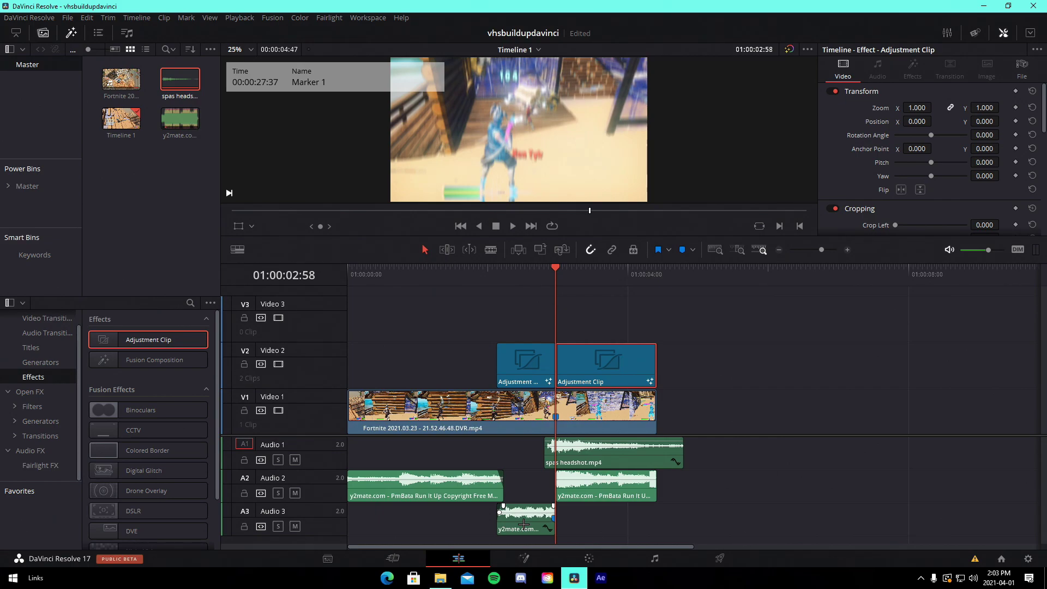
Cut the opening off the gameplay and music so everything starts at zero, and trim the spas headshot audio to the video's end
left_click(378, 483)
left_click(381, 420, "ctrl")
left_click_drag(708, 509, 421, 367)
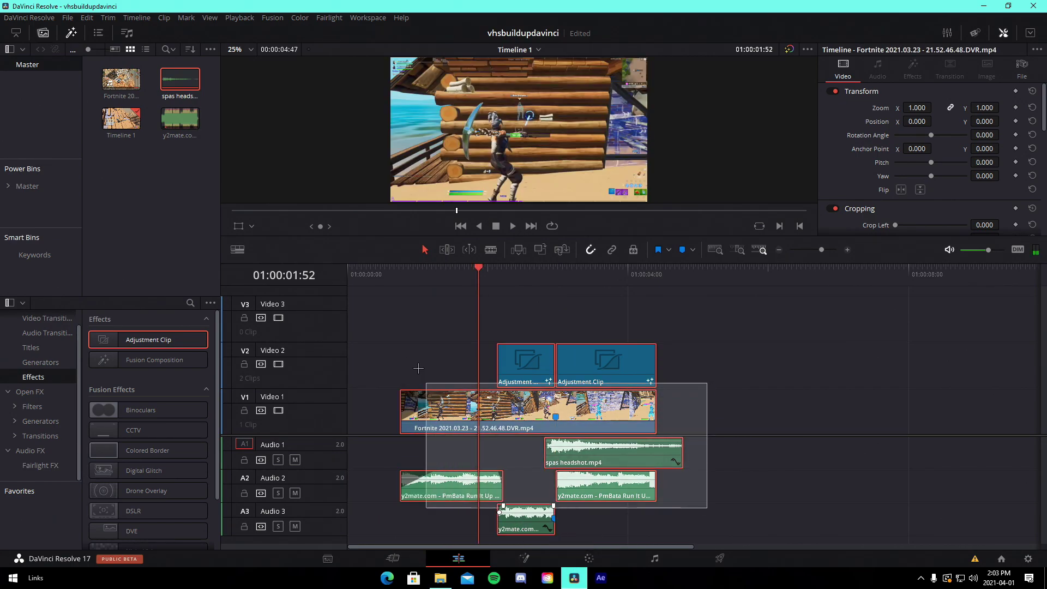
left_click_drag(514, 418, 461, 419)
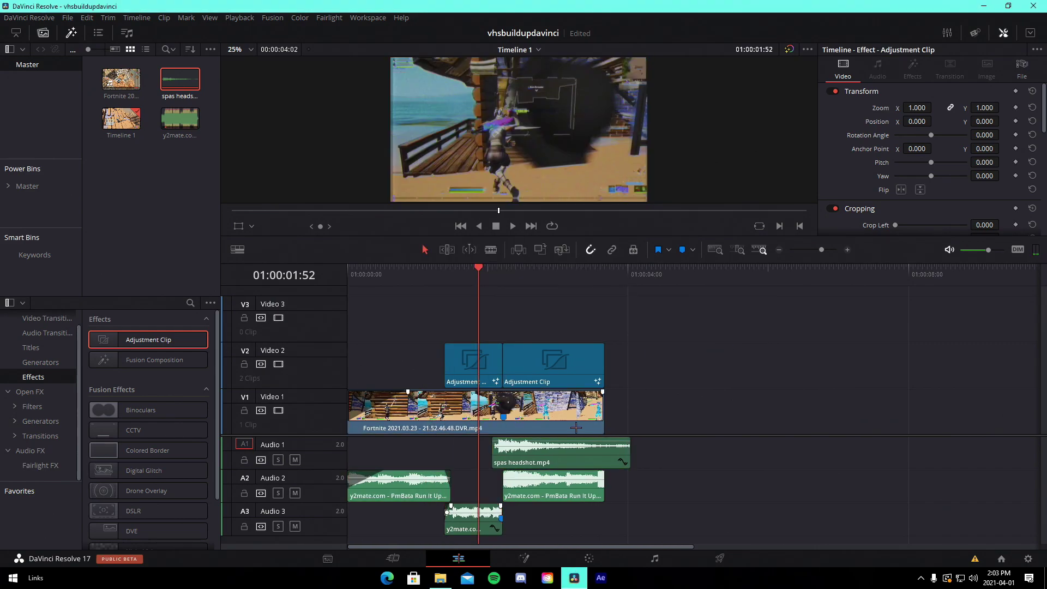
left_click_drag(625, 455, 603, 455)
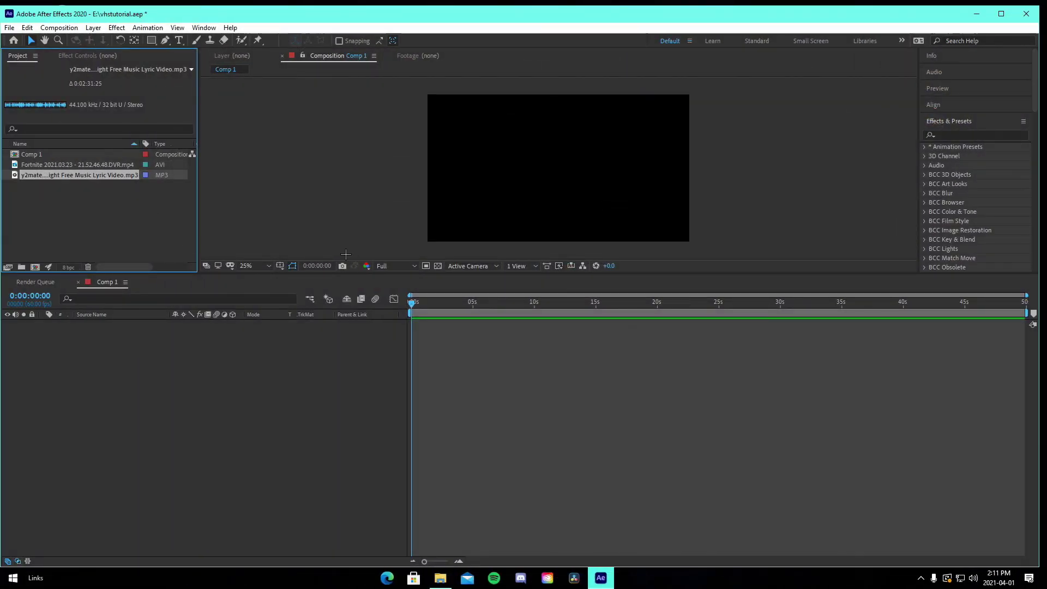
In After Effects, set the preview of Comp 1 to Quarter resolution and add the music MP3 with its waveform shown
left_click(57, 28)
left_click(328, 159)
left_click(394, 266)
left_click(393, 341)
left_click_drag(51, 175, 451, 390)
key("l")
key("l")
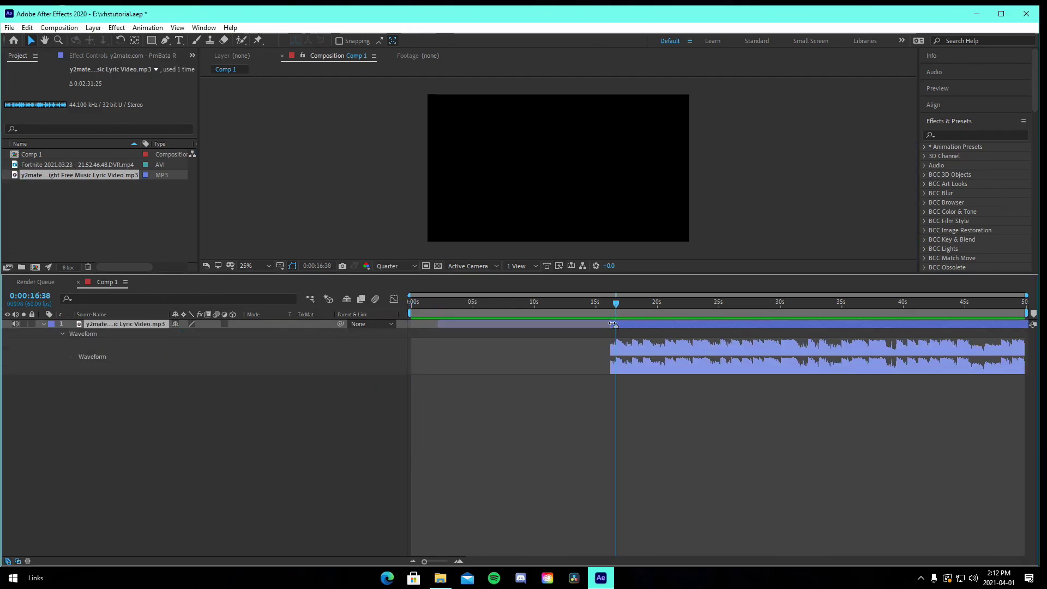
Trim the music layer to the build-up section, starting at 0 and ending at about 5.5 s, and save the project
left_click_drag(612, 325, 584, 326)
left_click_drag(633, 301, 459, 333)
left_click_drag(415, 303, 405, 313)
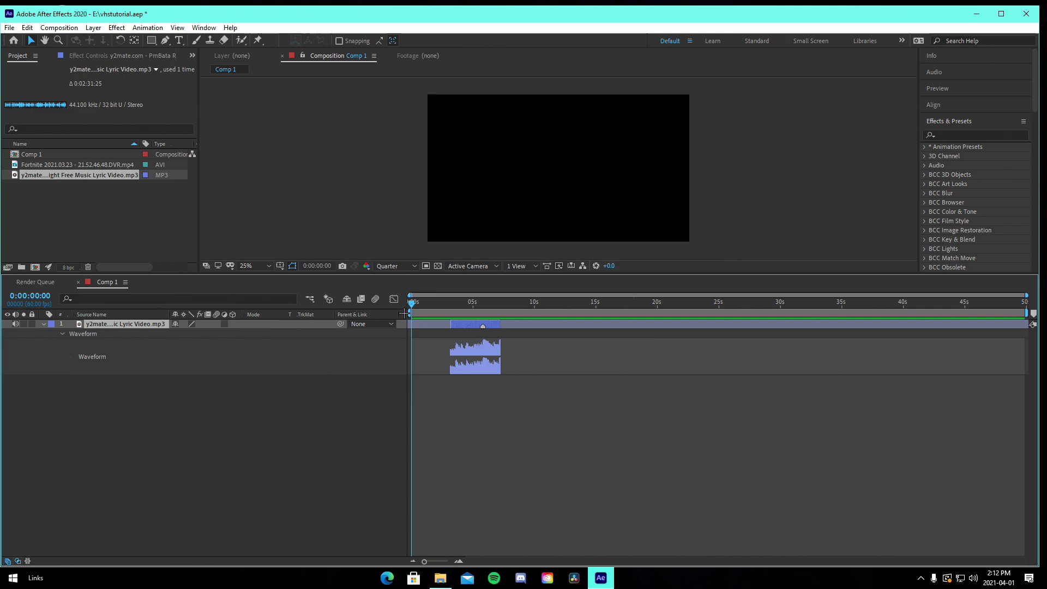
left_click_drag(468, 322, 430, 328)
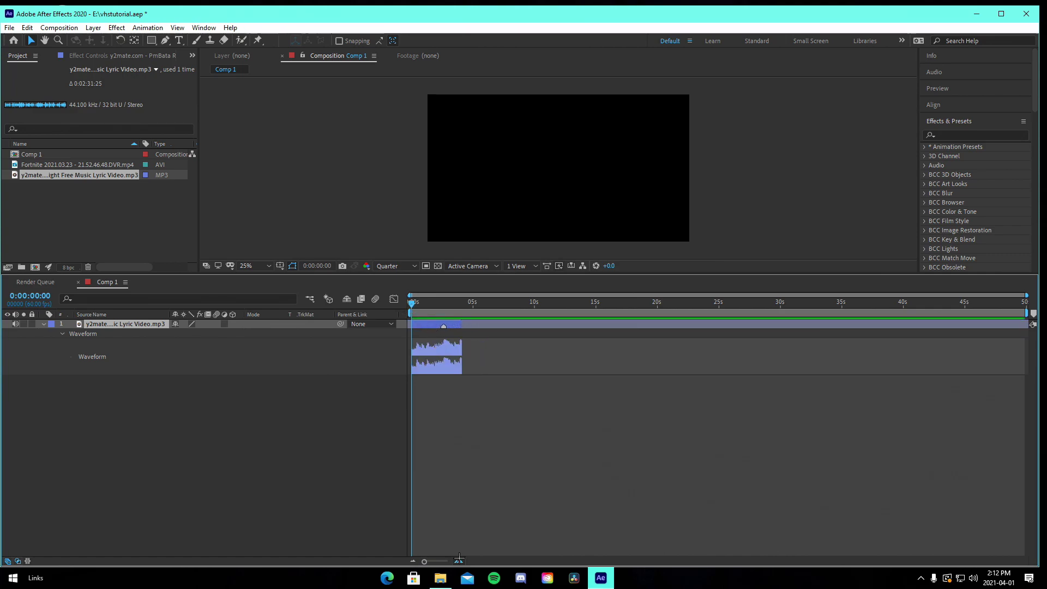
left_click(459, 561)
left_click(490, 517)
left_click_drag(611, 324, 685, 324)
key("ctrl+s")
Add the Fortnite gameplay clip above the music in Comp 1 and slide it earlier against the beat at 0:00:02:38
left_click(76, 164)
left_click_drag(77, 164, 563, 330)
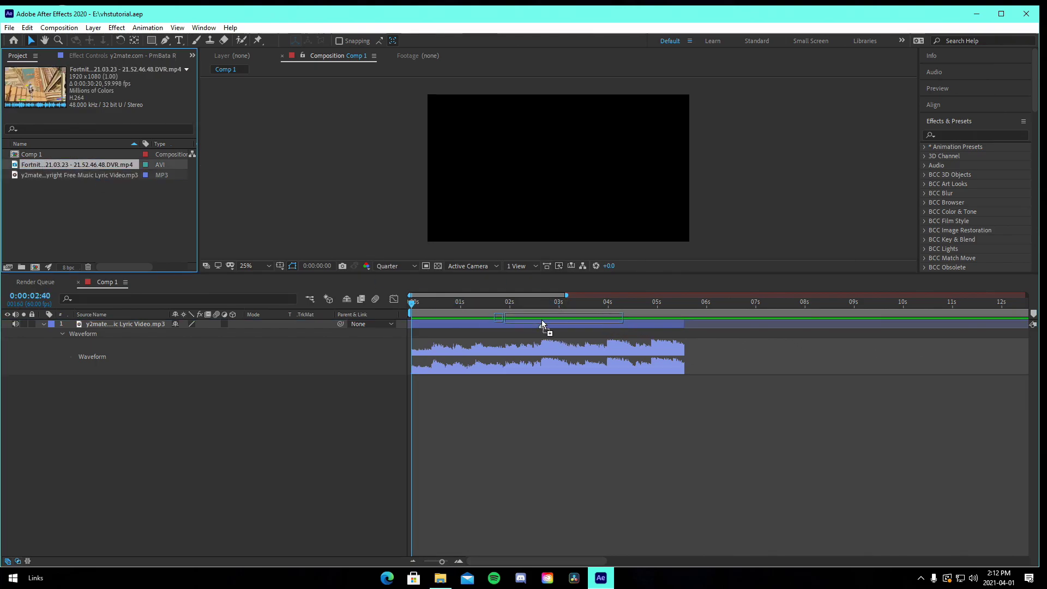
left_click(415, 560)
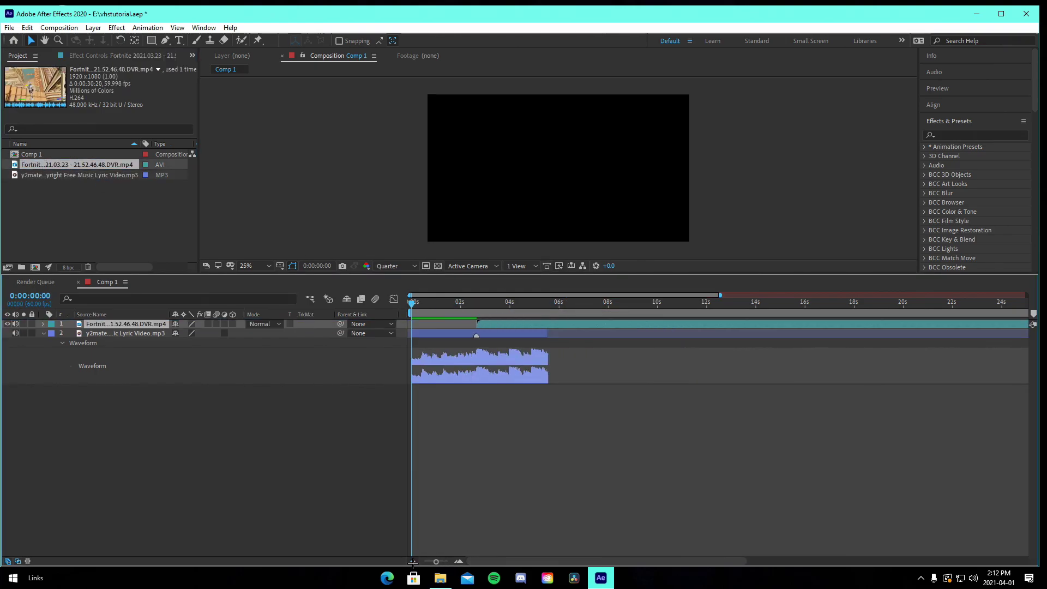
left_click(414, 560)
left_click_drag(446, 323, 415, 324)
left_click_drag(441, 303, 443, 303)
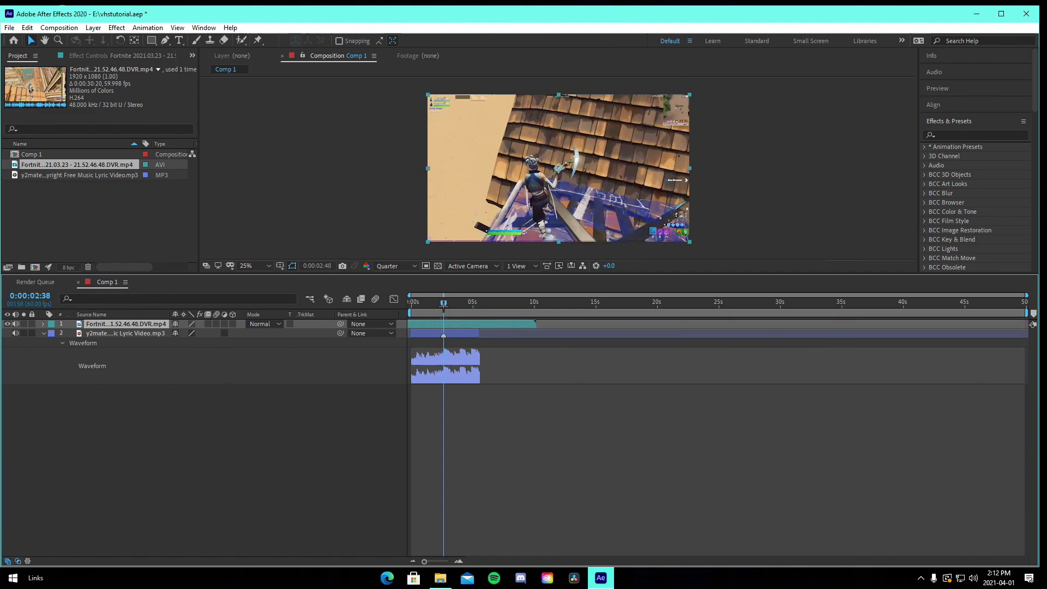
left_click(459, 561)
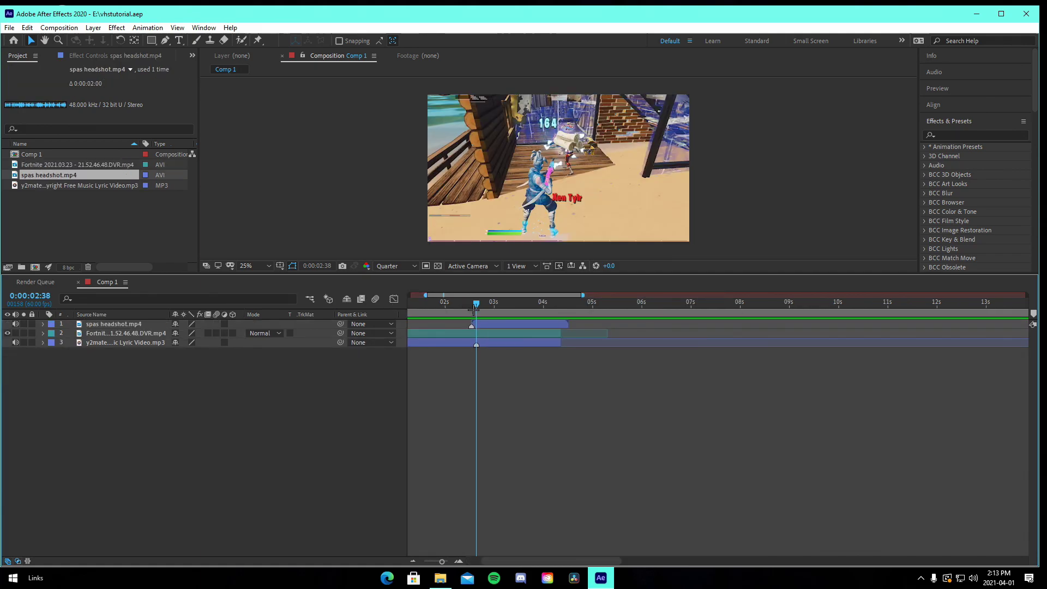
Add an adjustment layer above the gameplay clip and trim it to run from about 0:00:01:51 to 0:00:02:38
left_click(483, 336)
key("ctrl+alt+y")
key("ctrl+shift+d")
key("Delete")
left_click_drag(452, 304, 437, 303)
left_click(433, 335)
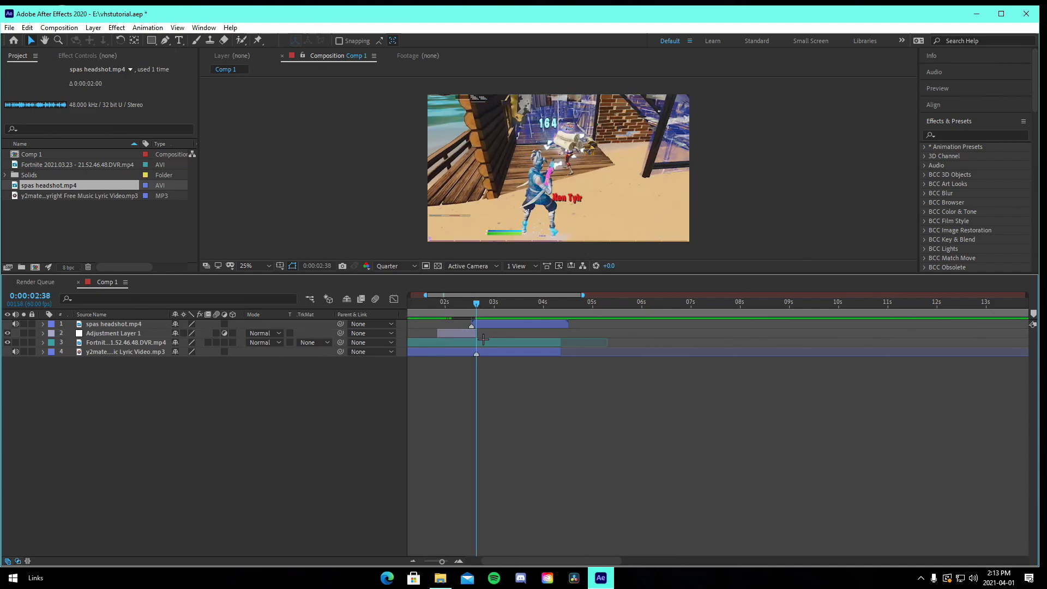
Add a second adjustment layer above the gameplay clip, running from 0:00:02:38 to the end of the clip
left_click(487, 342)
key("ctrl+alt+y")
key("alt+bracketleft")
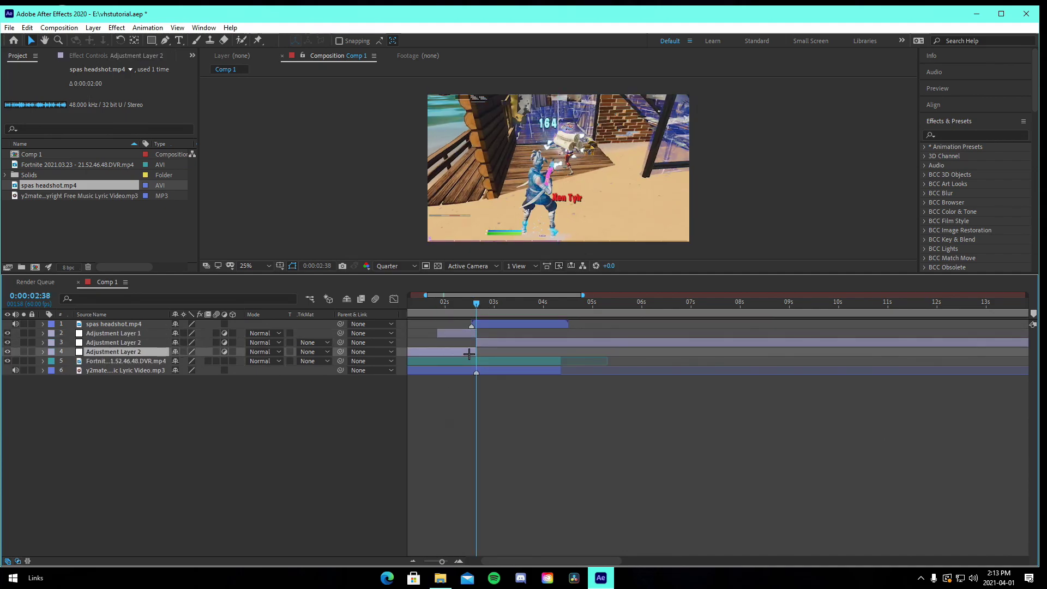
left_click(561, 302)
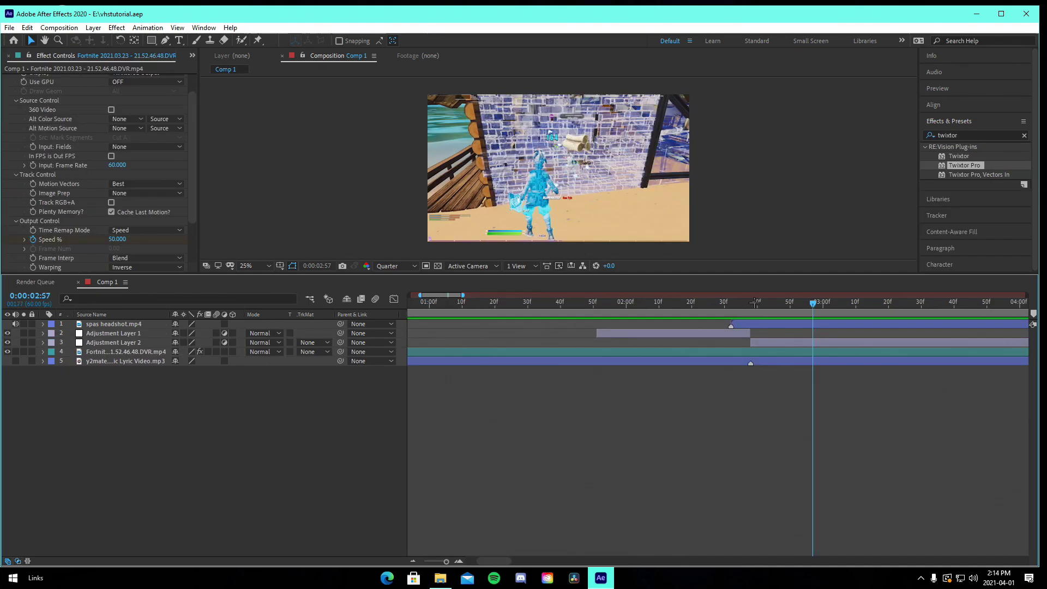
Apply the uni.VHS effect to Adjustment Layer 1
scroll(601, 418, "up", 3)
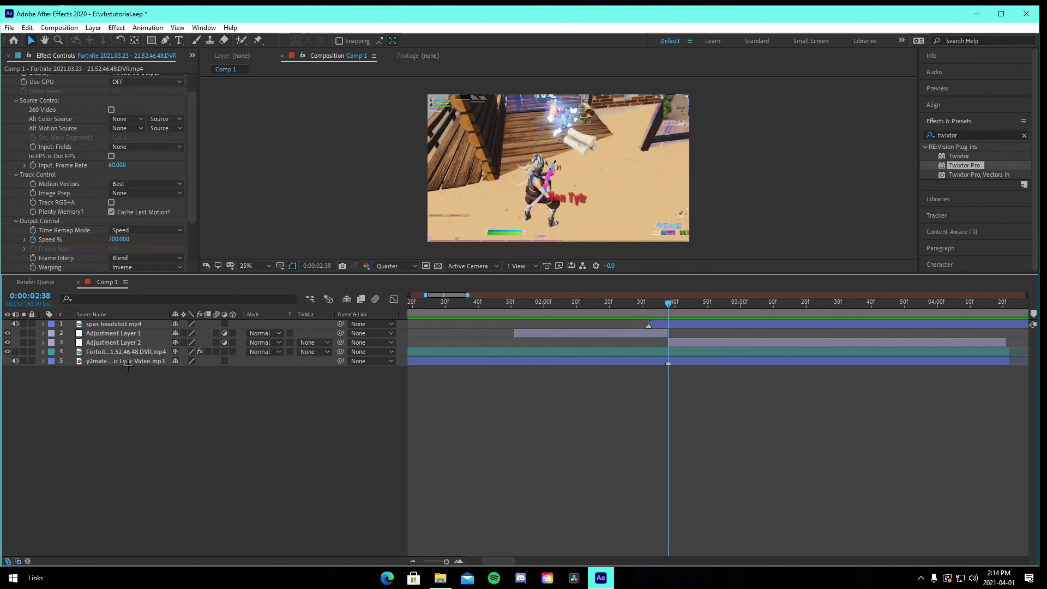
left_click(113, 333)
left_click(972, 129)
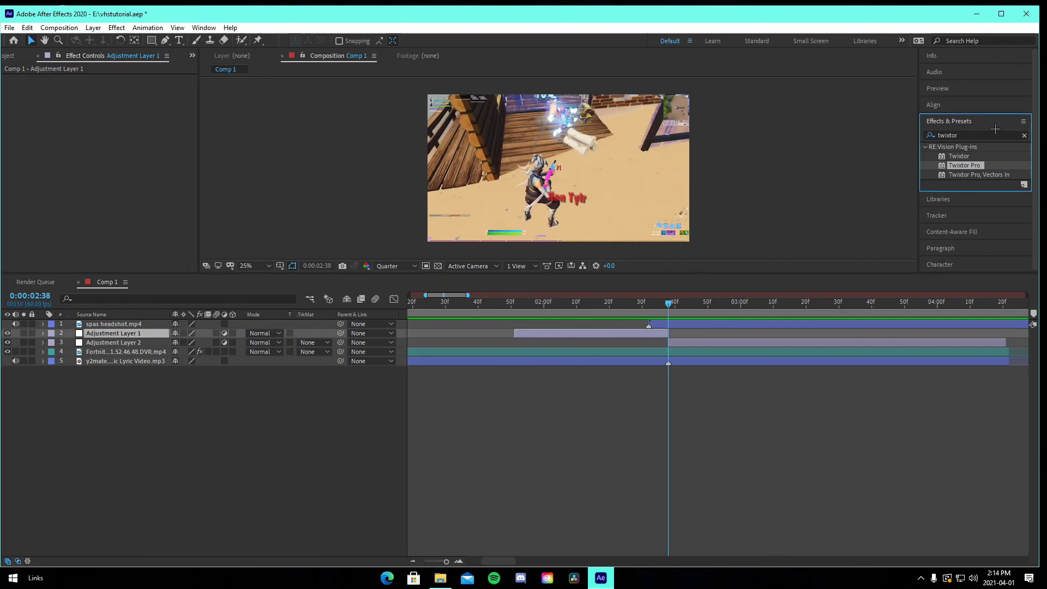
left_click(972, 134)
type("vhs")
left_click_drag(958, 156, 610, 338)
Load the SVHS_Studio preset into uni.VHS on Adjustment Layer 1
left_click_drag(574, 303, 514, 304)
left_click(123, 88)
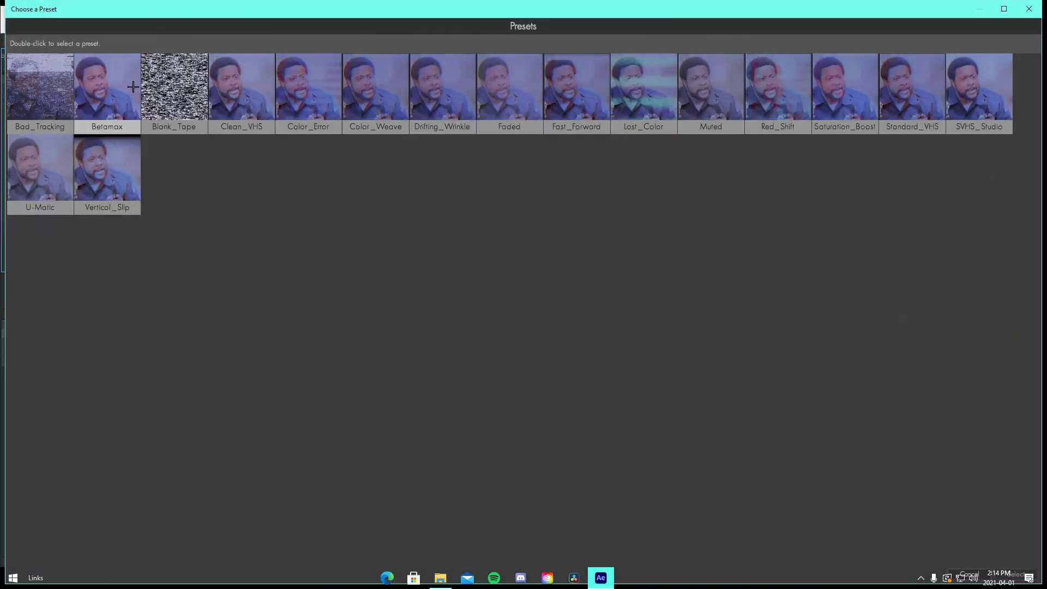
double_click(977, 106)
Keyframe the uni.VHS Blend with Original at 0 at 0:00:01:57
left_click_drag(648, 318, 534, 334)
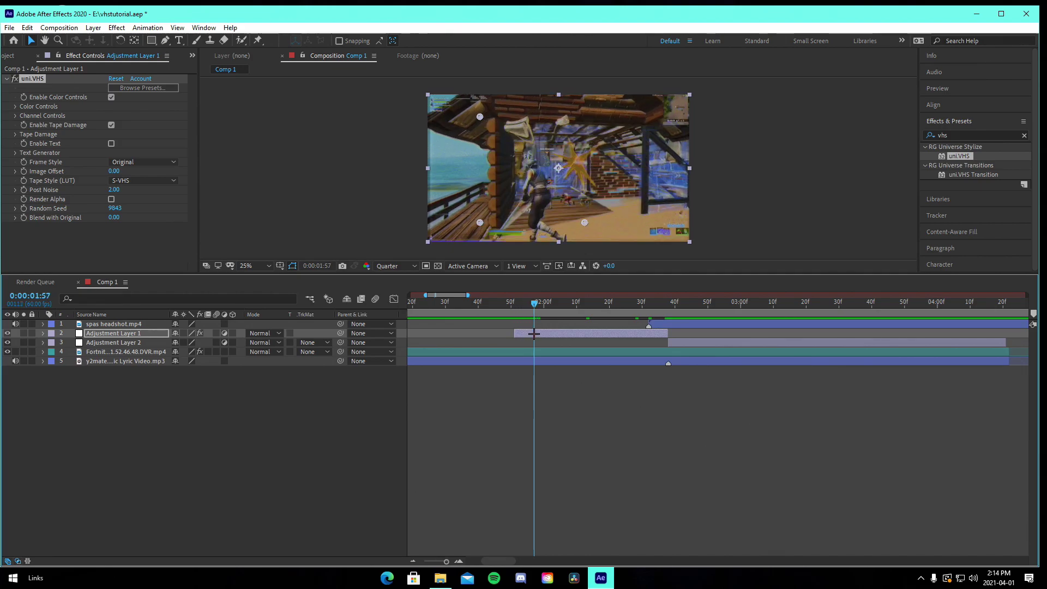
left_click(114, 218)
key("Return")
Extend the start of Adjustment Layer 1 back ten frames to 0:00:01:47
key("Page_Up")
key("Page_Up")
key("Page_Up")
key("Page_Up")
key("Page_Up")
key("Page_Up")
key("Page_Up")
key("Page_Up")
key("Page_Up")
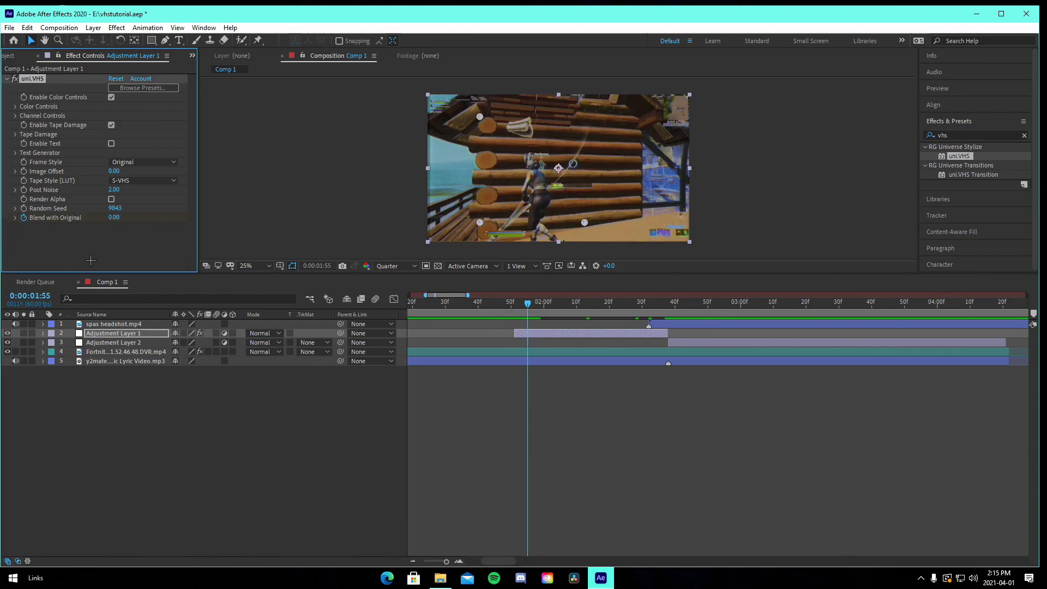
key("Page_Up")
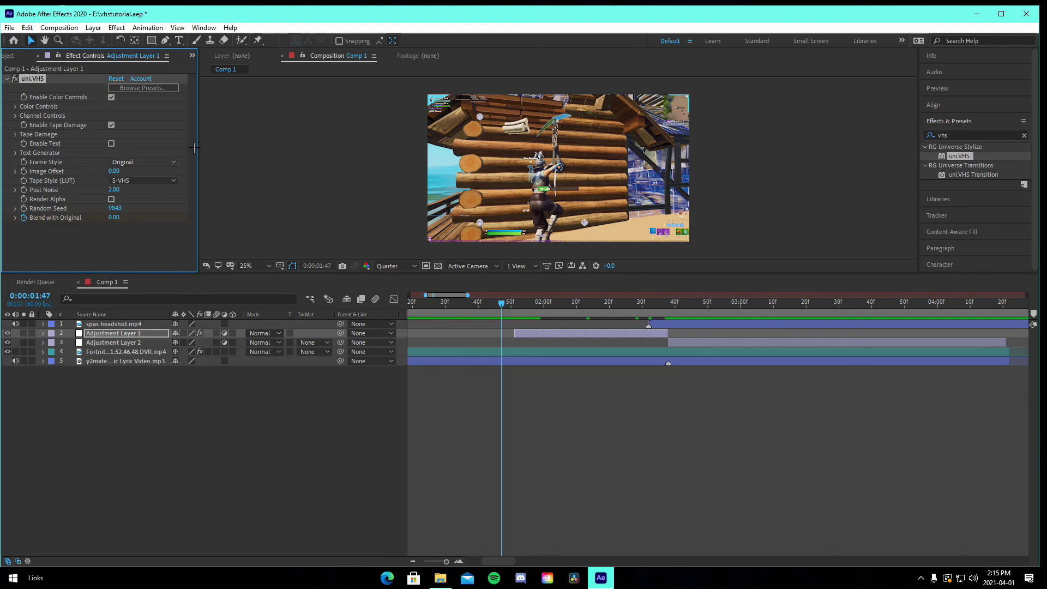
left_click_drag(515, 333, 502, 333)
Keyframe the uni.VHS Blend with Original at 100 at 0:00:01:47 and save the project
left_click(115, 218)
type("100")
key("Return")
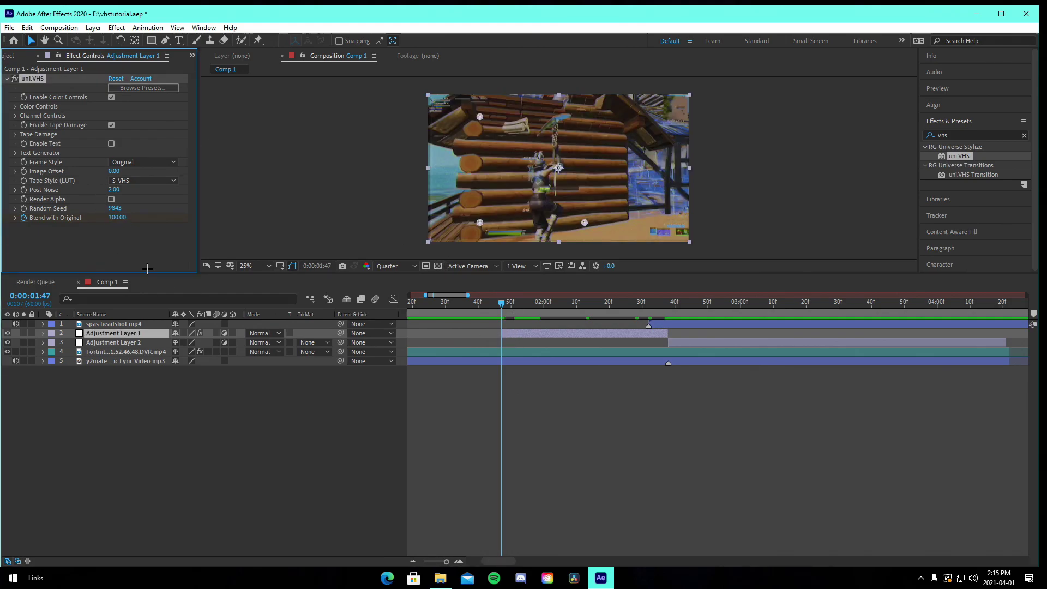
key("ctrl+s")
Play back the VHS fade-in from just before the start of Adjustment Layer 1
mouse_move(502, 312)
left_mouse_down()
mouse_move(554, 313)
mouse_move(494, 313)
left_mouse_up()
key("space")
key("space")
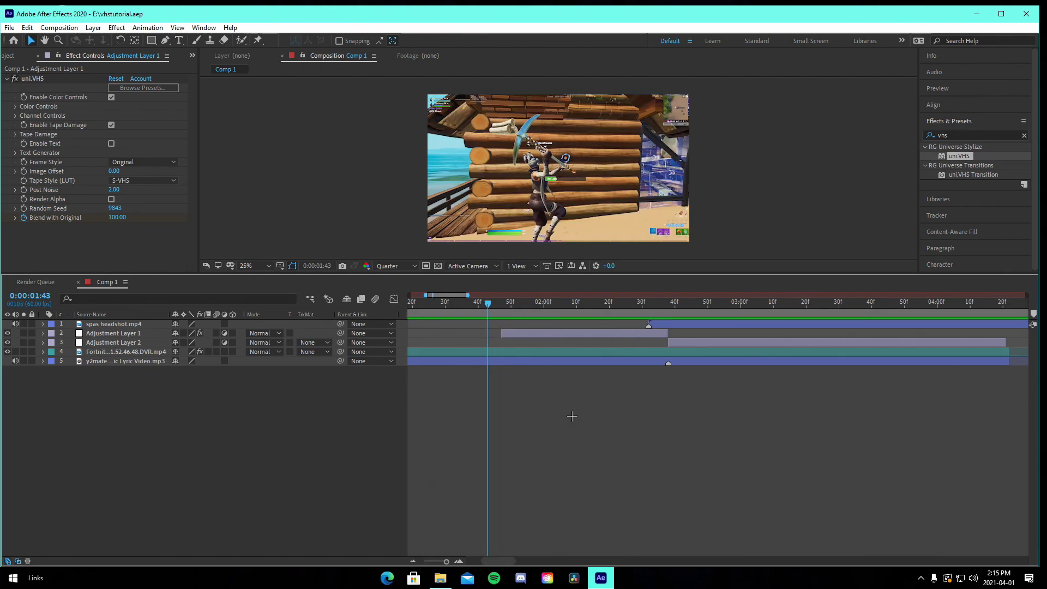
key("space")
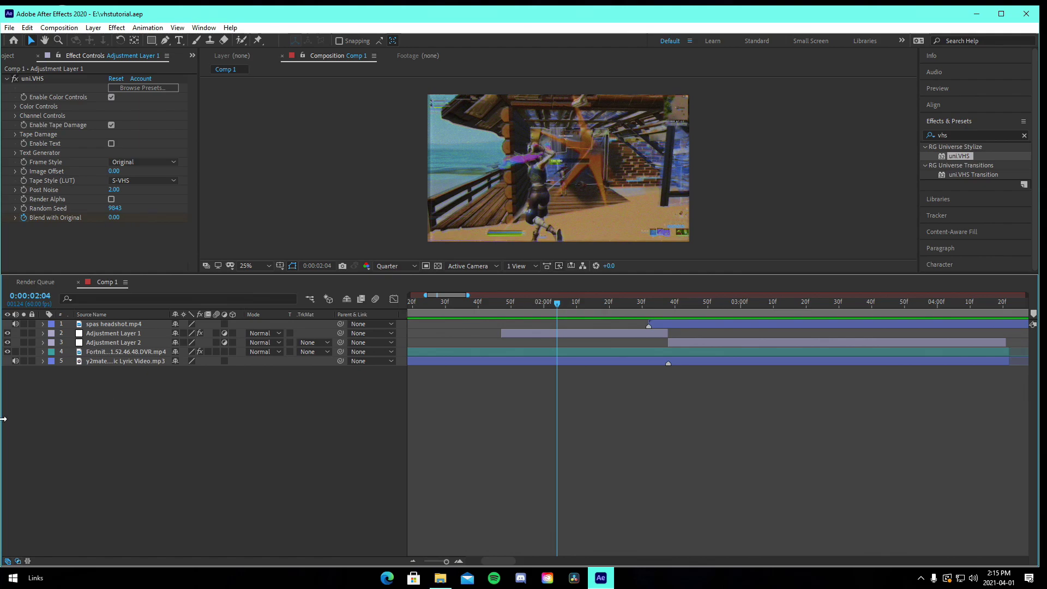
Mute the music layer and reveal the keyframes of Adjustment Layer 1 with the playhead at 0:00:01:57
left_click(15, 361)
left_click_drag(556, 303, 534, 303)
left_click(569, 332)
key("u")
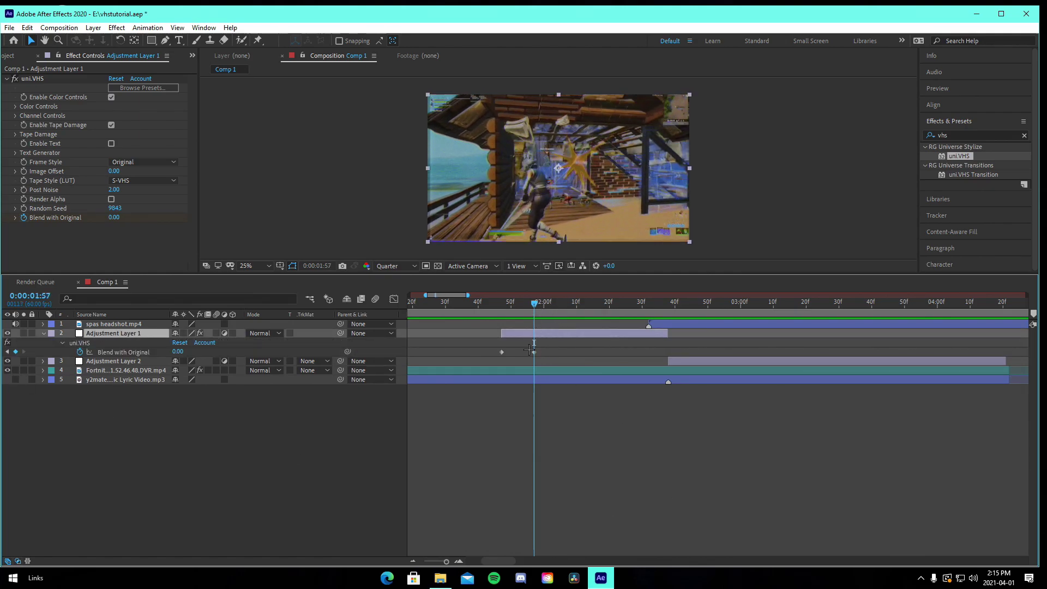
Apply the S_Shake effect to Adjustment Layer 1 and set its Frequency to 25
left_click(952, 134)
type("shake")
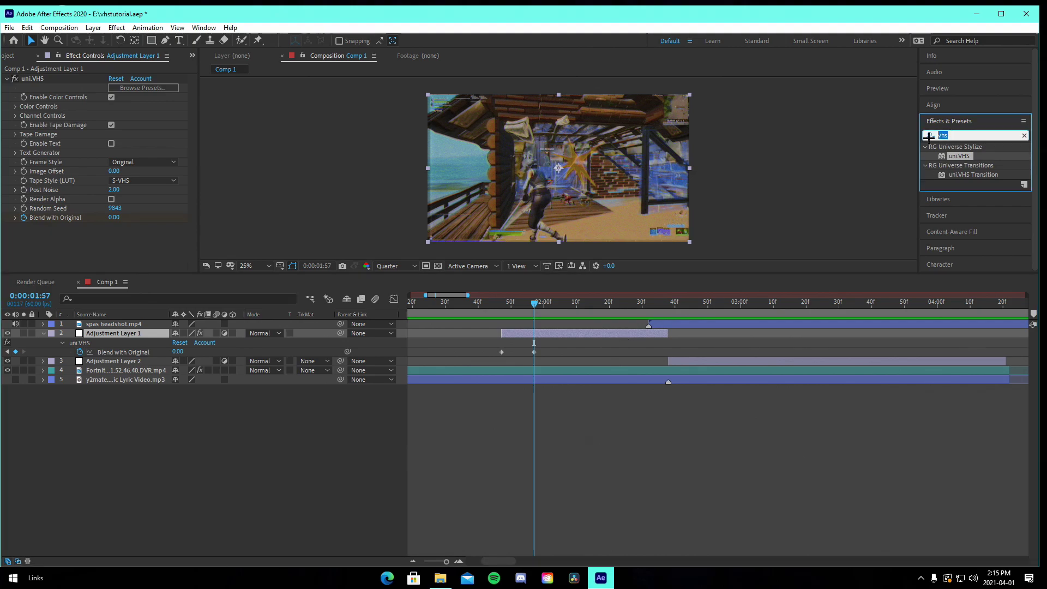
left_click_drag(960, 212, 557, 355)
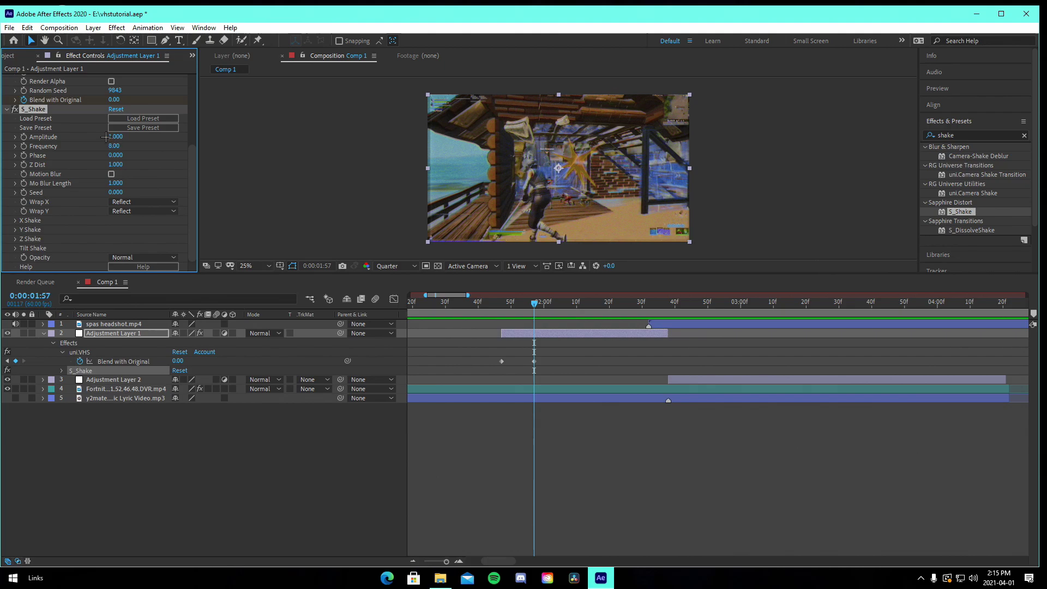
left_click(139, 119)
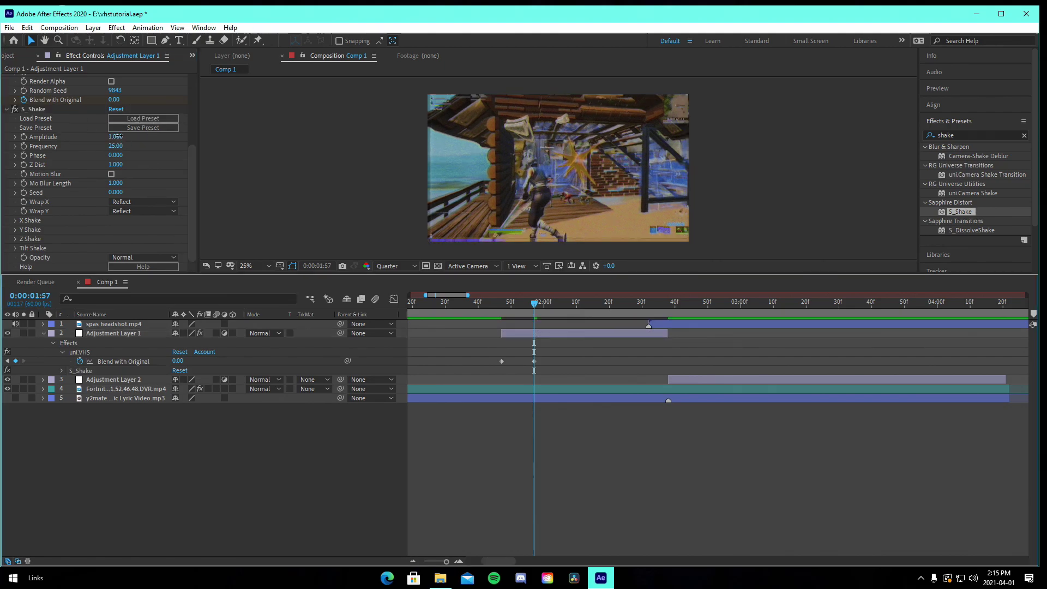
Keyframe the S_Shake Amplitude from 0 at 0:00:01:57 up to 1 at 0:00:02:38
left_click(118, 136)
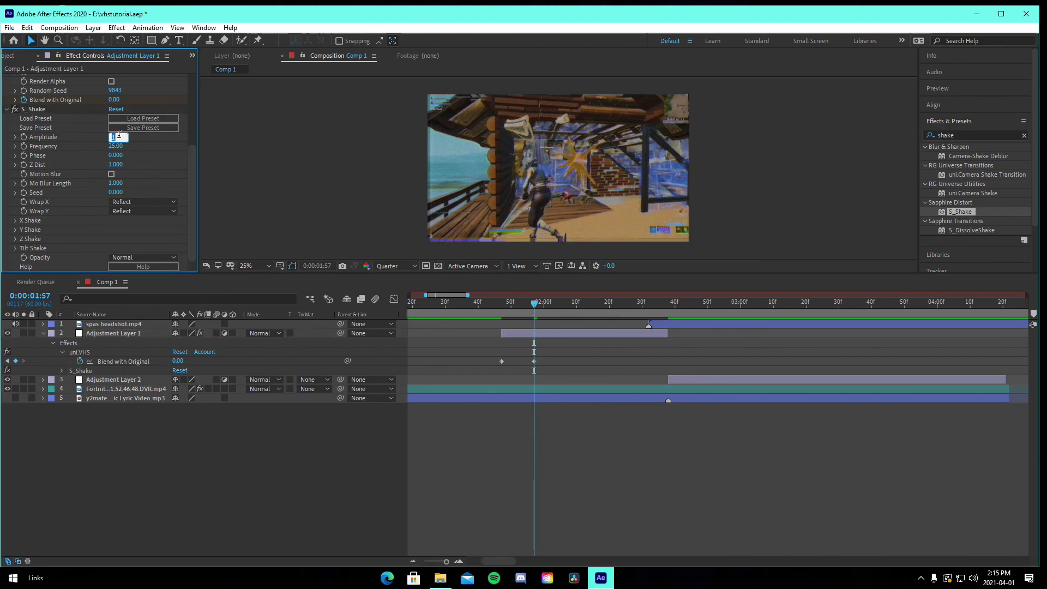
type("0")
key("Return")
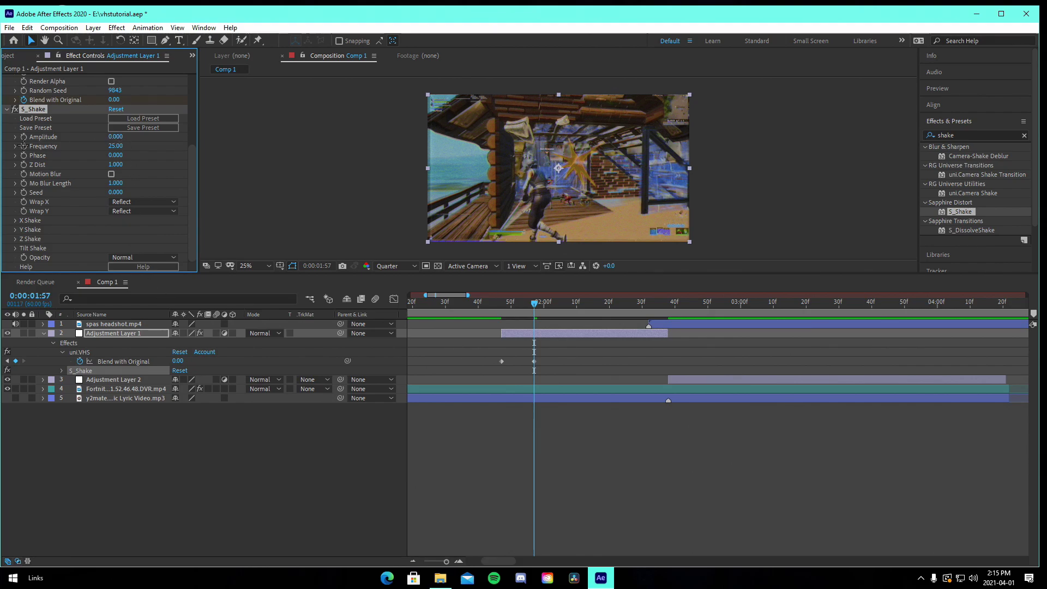
left_click_drag(534, 304, 675, 308)
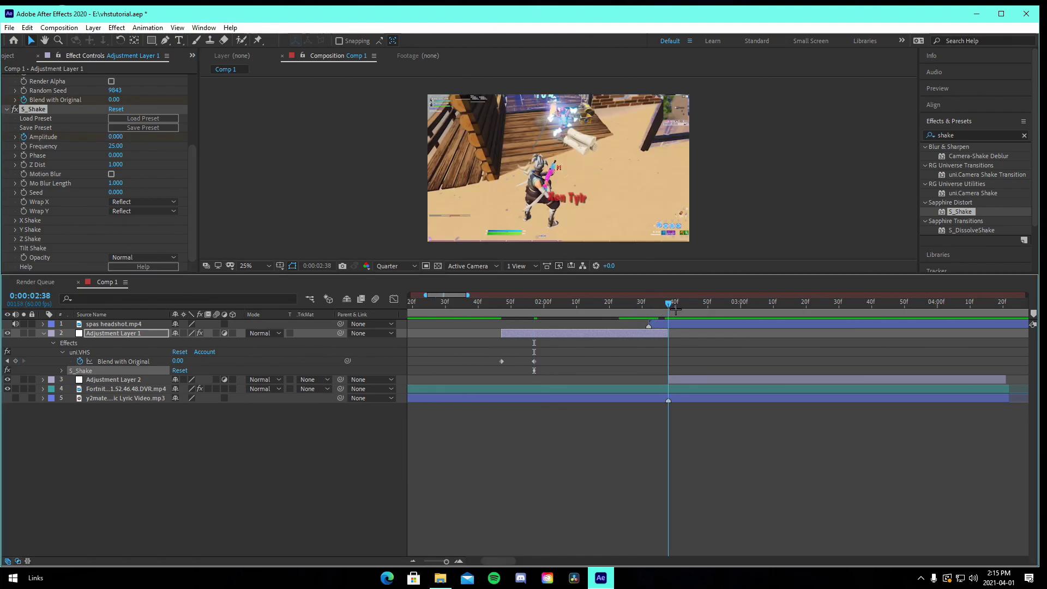
left_click(115, 136)
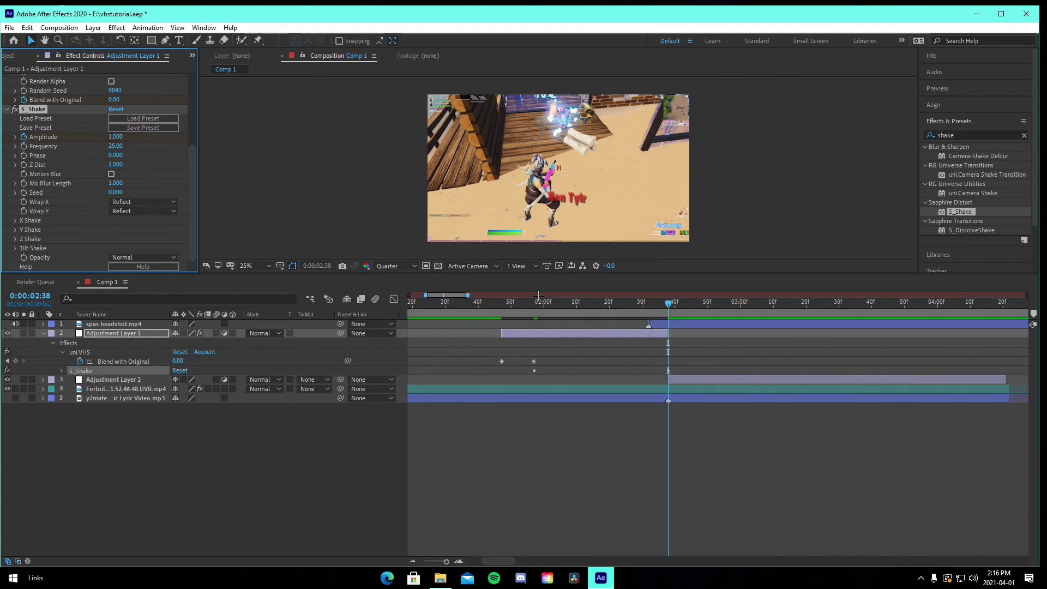
Play back the shake build-up from 0:00:01:51 and return the playhead to 0:00:01:57
left_click_drag(573, 303, 514, 328)
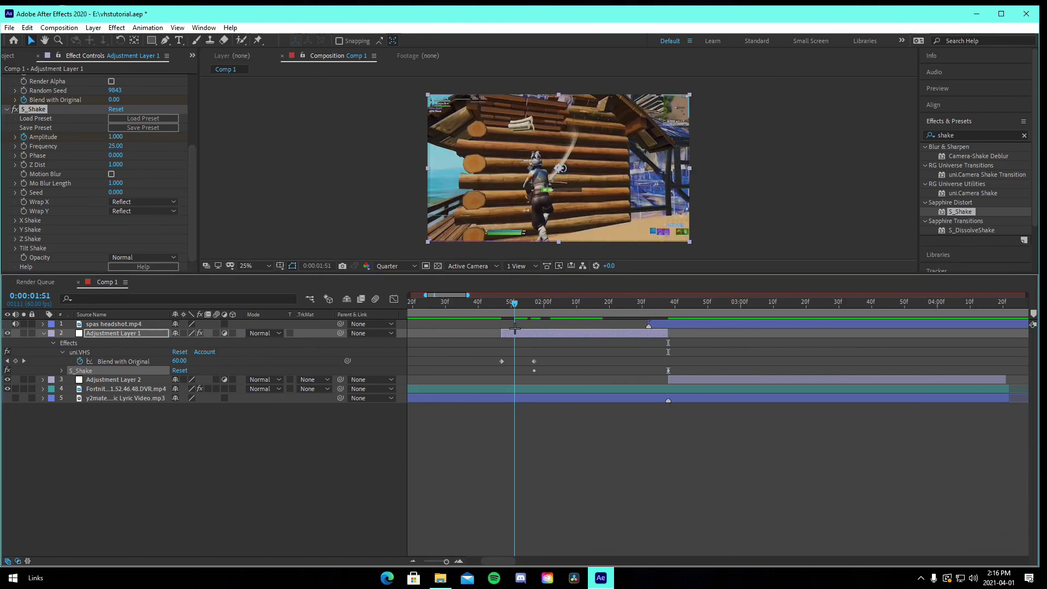
key("space")
key("space")
left_click(535, 307)
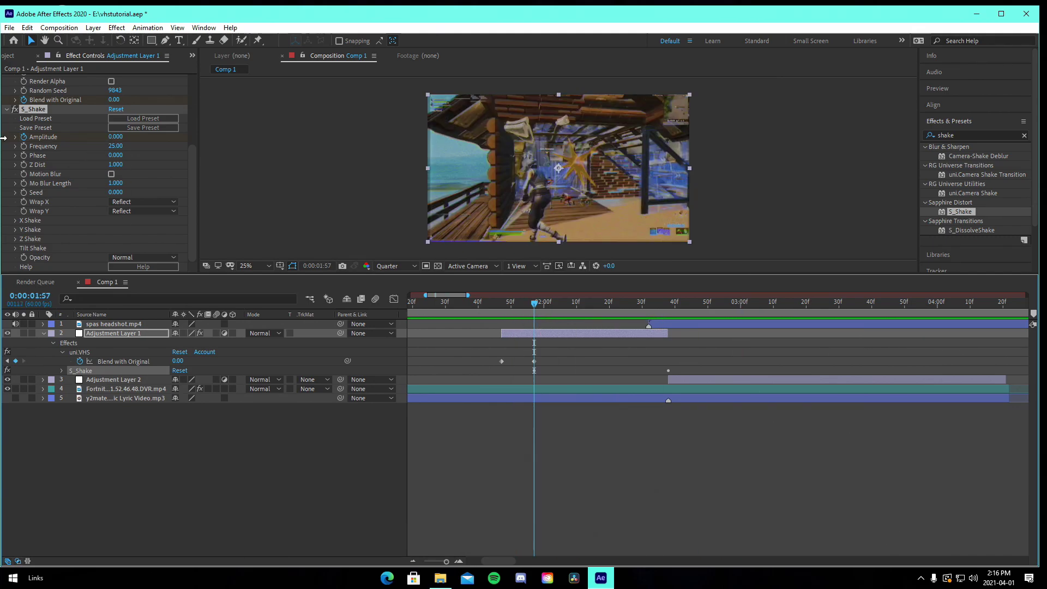
Check the Y Shake settings of S_Shake and play back the build-up from 0:00:01:42
left_click(15, 230)
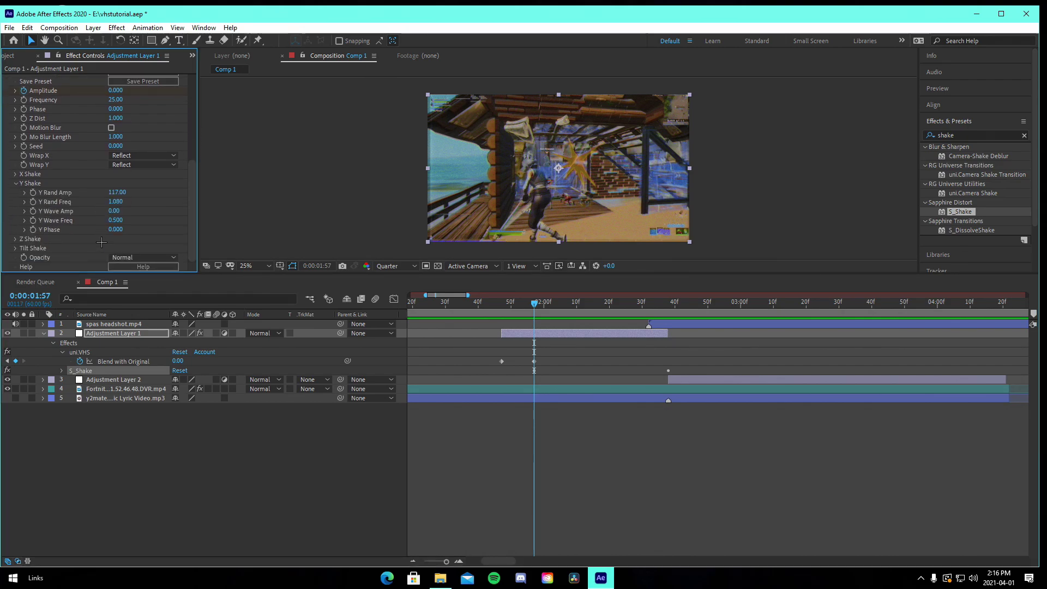
left_click(15, 183)
left_click_drag(498, 327, 485, 328)
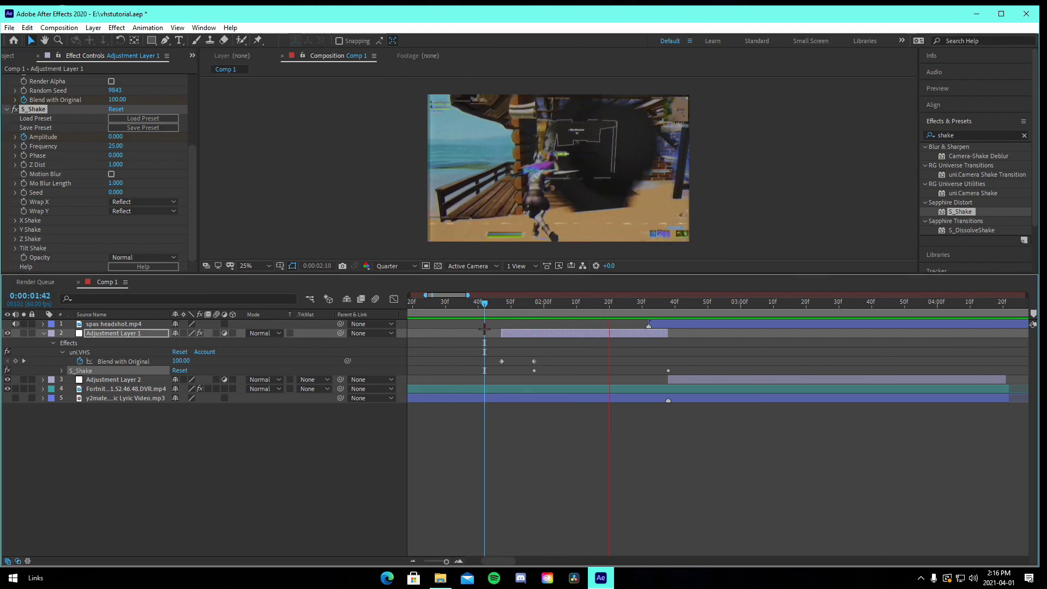
left_click(503, 303)
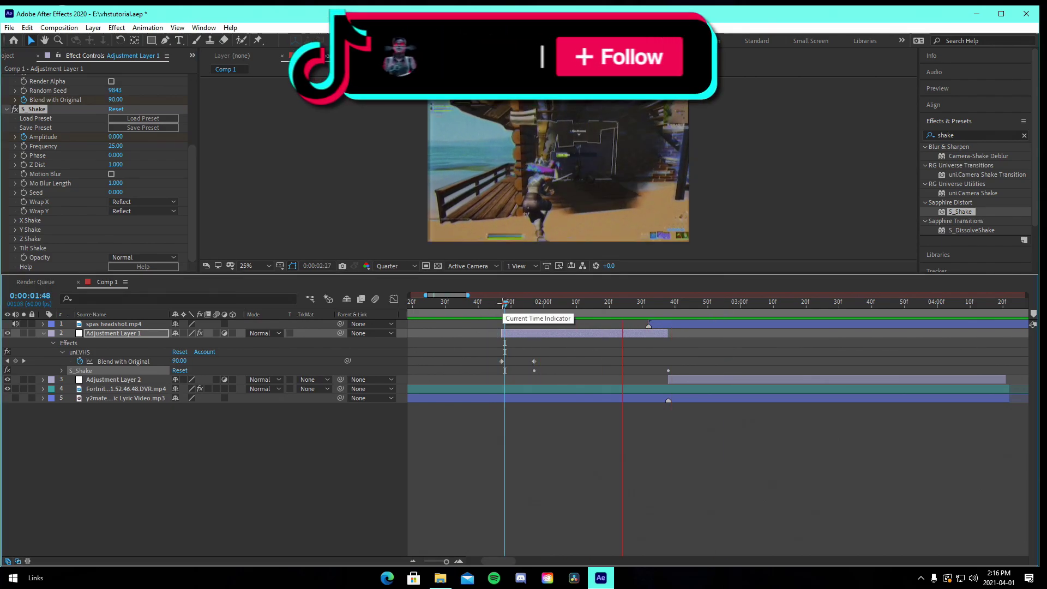
key("space")
left_click(534, 303)
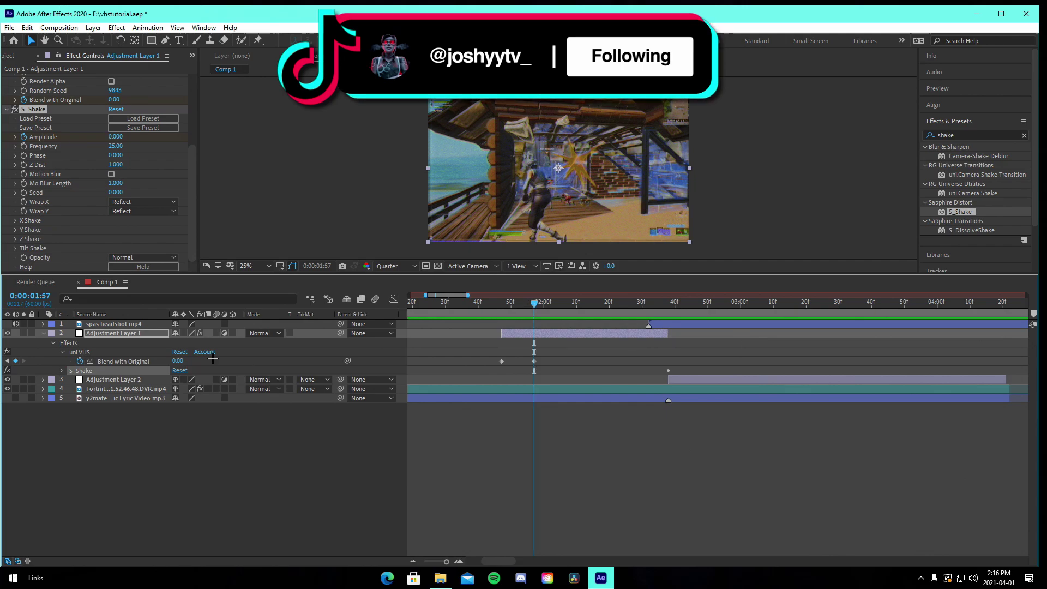
Find the Sapphire S_StretchFrameEdges effect and apply it to Adjustment Layer 1
left_click(44, 333)
left_click(180, 447)
left_click(968, 136)
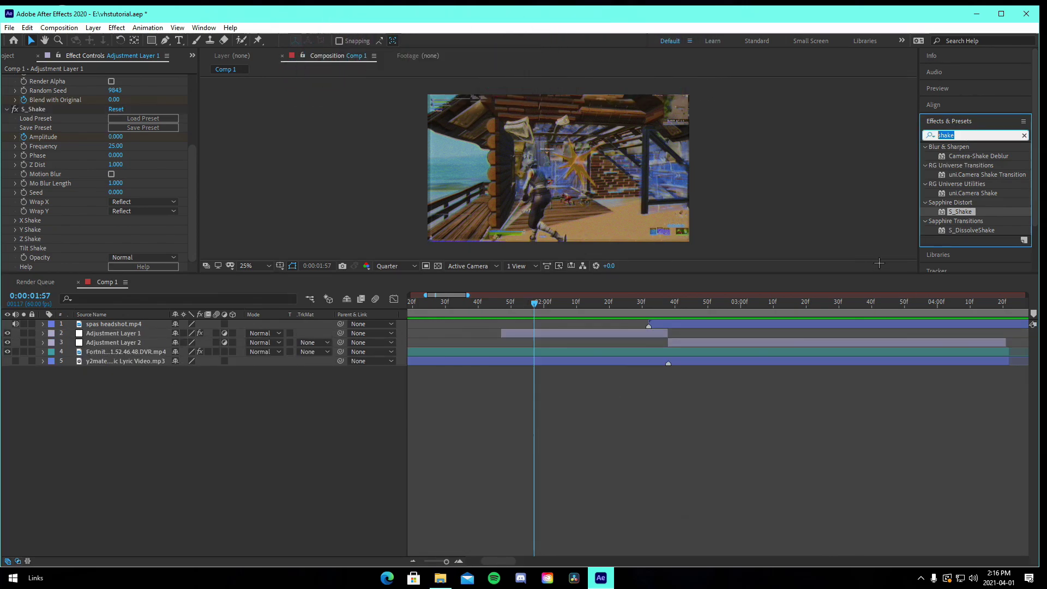
type("stret")
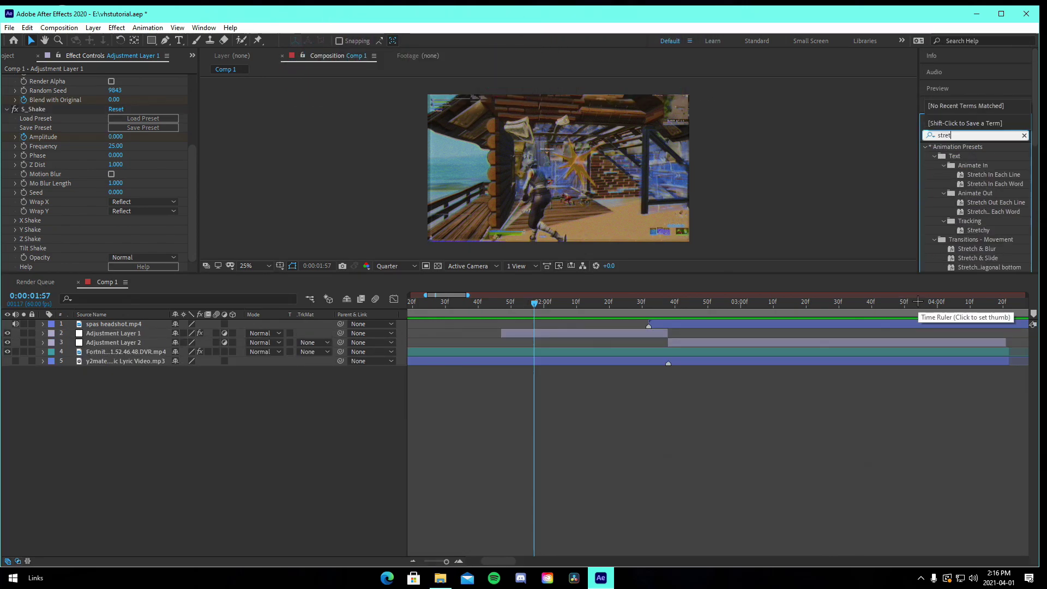
type("chfraM")
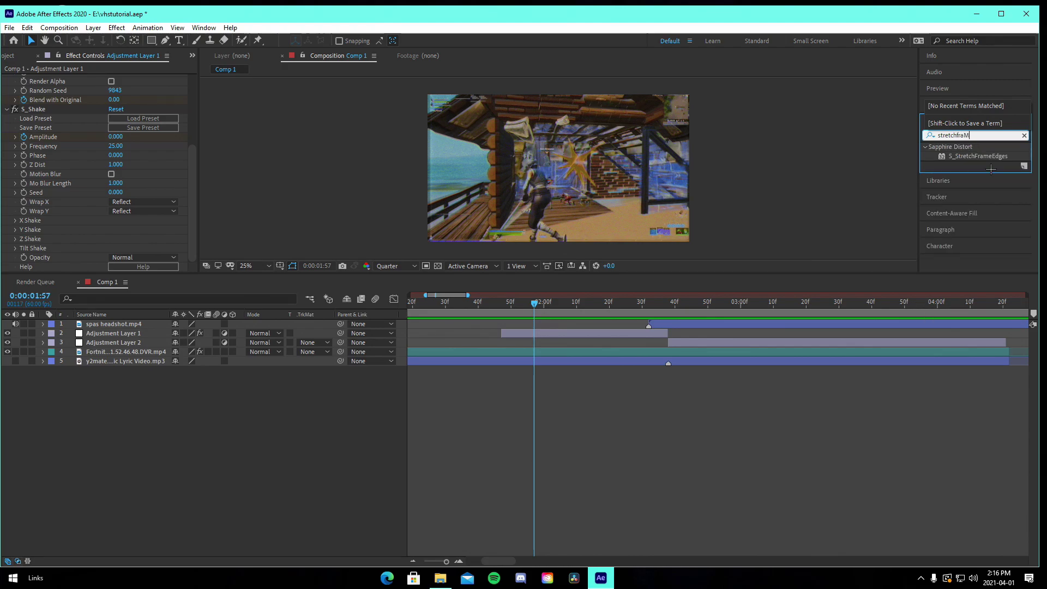
Keyframe the S_StretchFrameEdges Center Squeeze at 0.7 at 0:00:02:38, the end of Adjustment Layer 1
left_click_drag(689, 349, 669, 312)
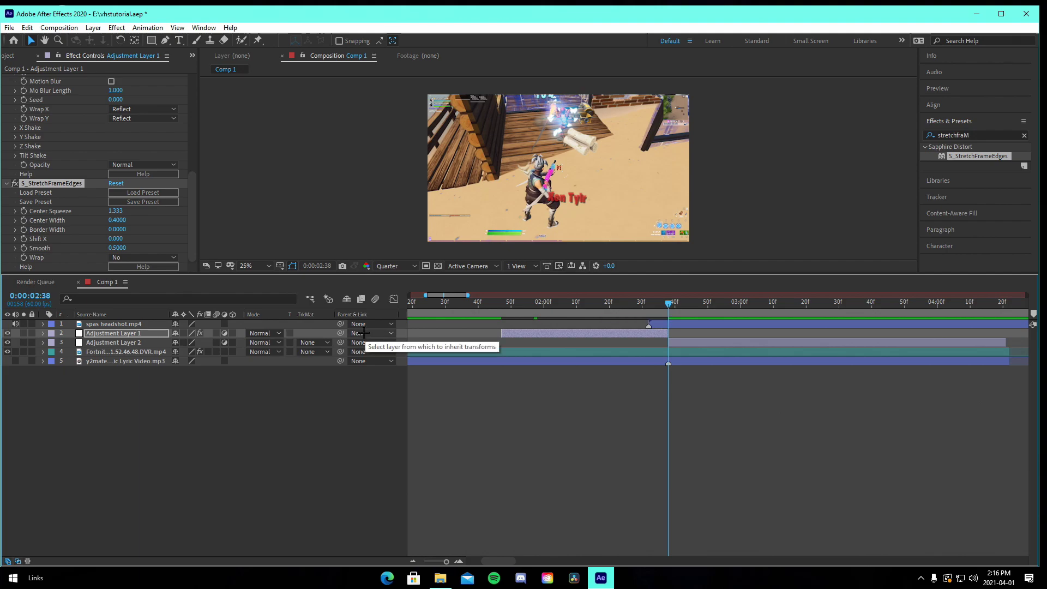
left_click(115, 212)
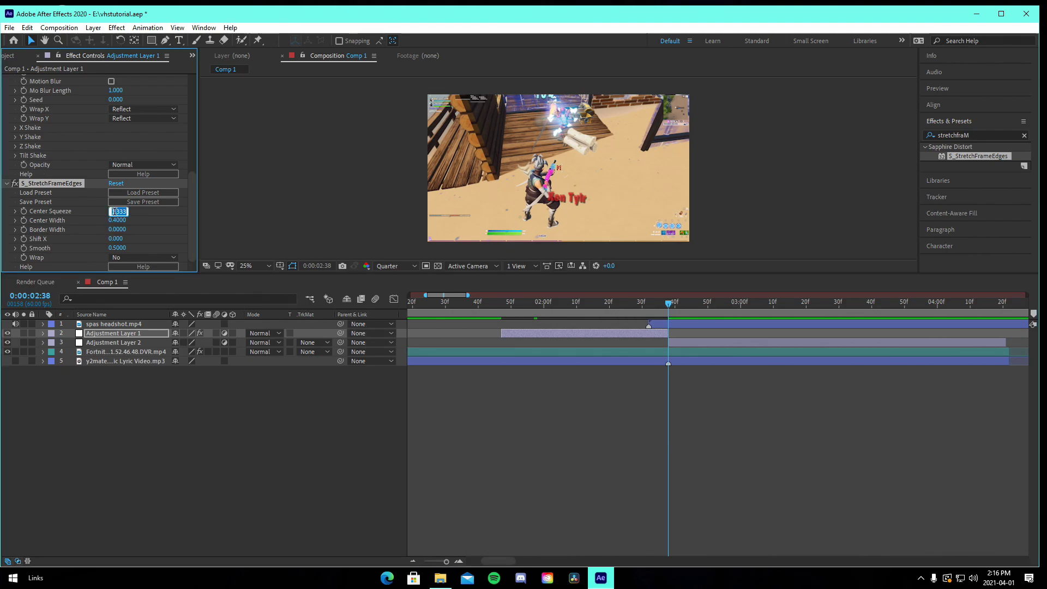
left_click(23, 211)
Keyframe Center Squeeze at 1 fifteen frames earlier, at 0:00:02:23
key("Page_Up")
key("Page_Up")
key("Page_Up")
key("Page_Up")
key("Page_Up")
key("Page_Up")
key("Page_Up")
key("Page_Up")
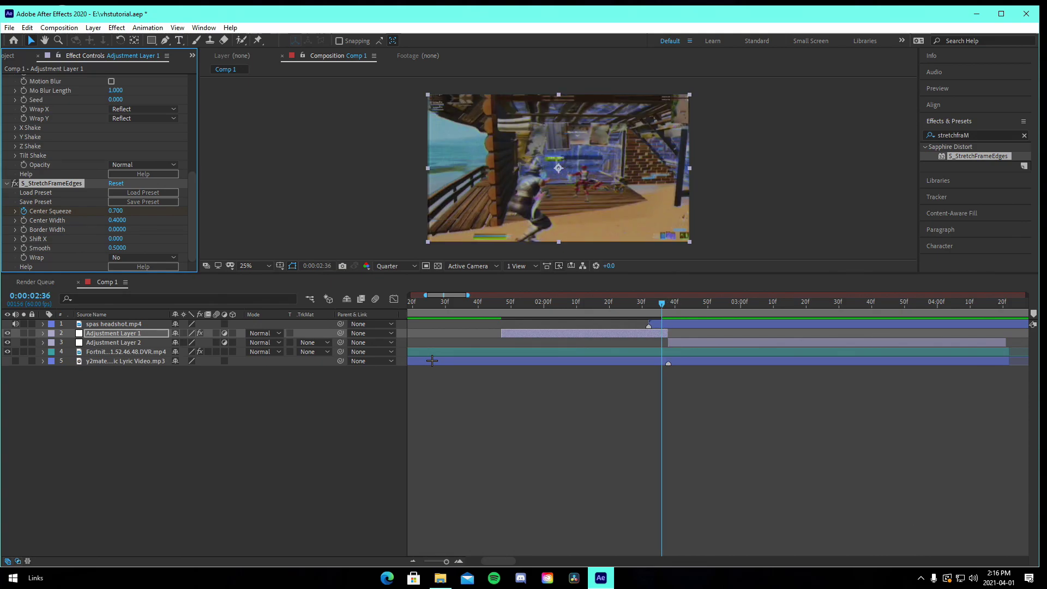
key("Page_Up")
key("Page_Up")
key("Page_Up")
key("Page_Up")
key("Page_Up")
key("Page_Up")
key("Page_Up")
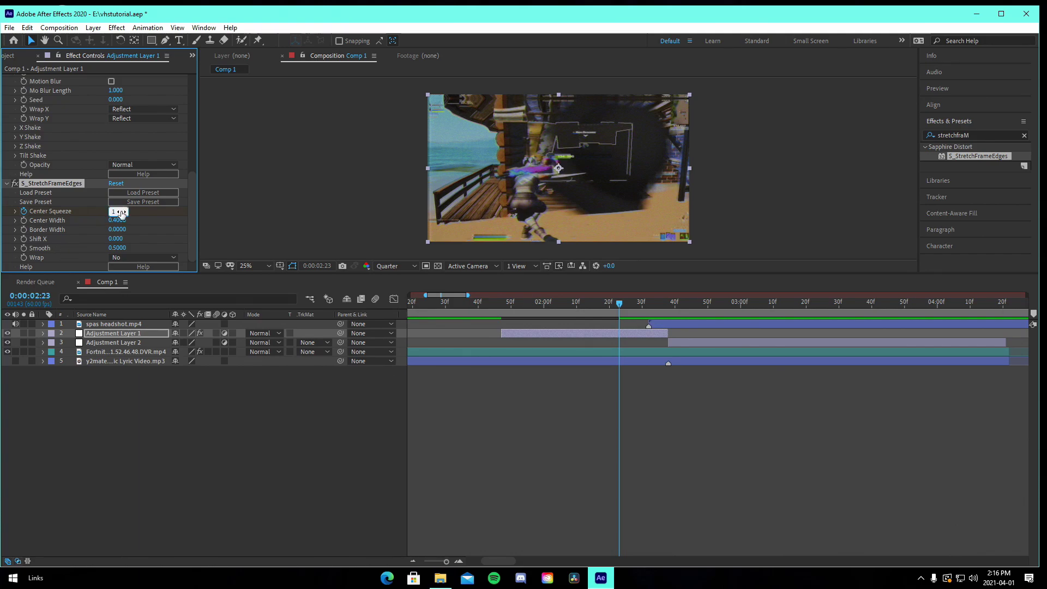
key("Return")
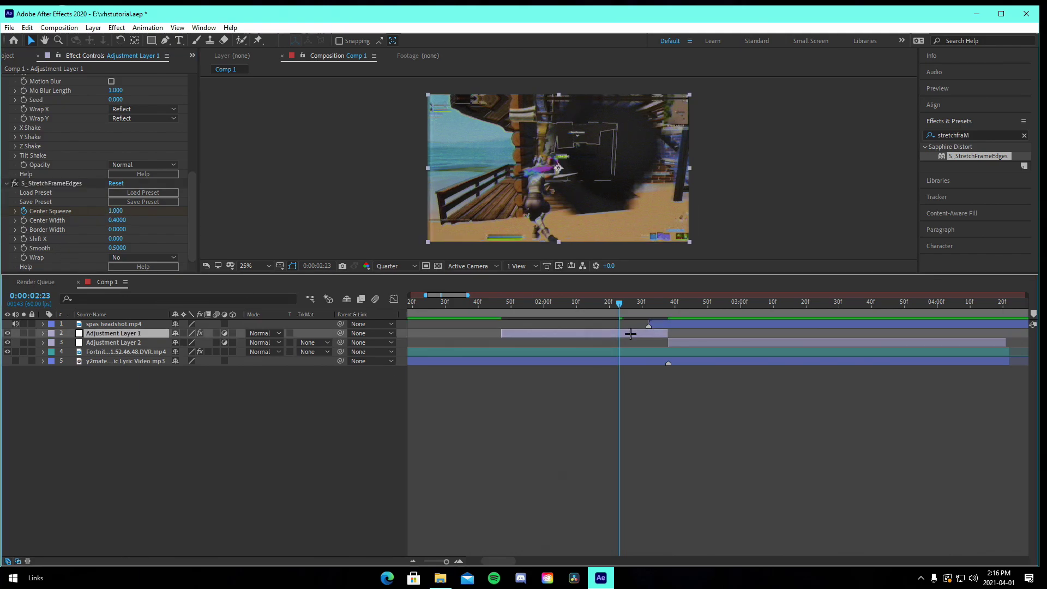
Ease both Center Squeeze keyframes and display their value curve enlarged in the Graph Editor
key("u")
left_click_drag(607, 388, 731, 388)
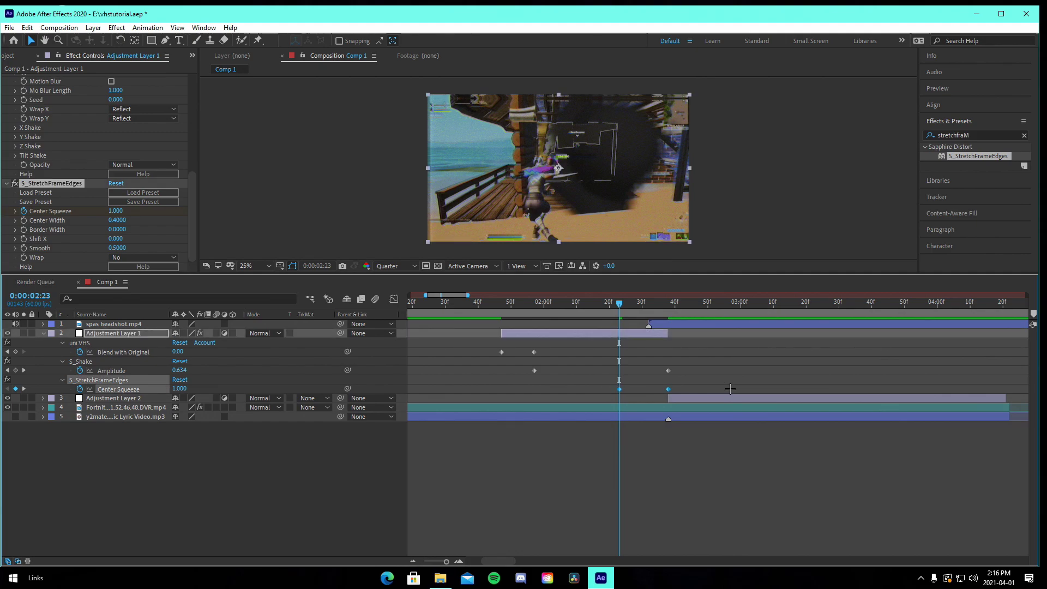
left_click(394, 299)
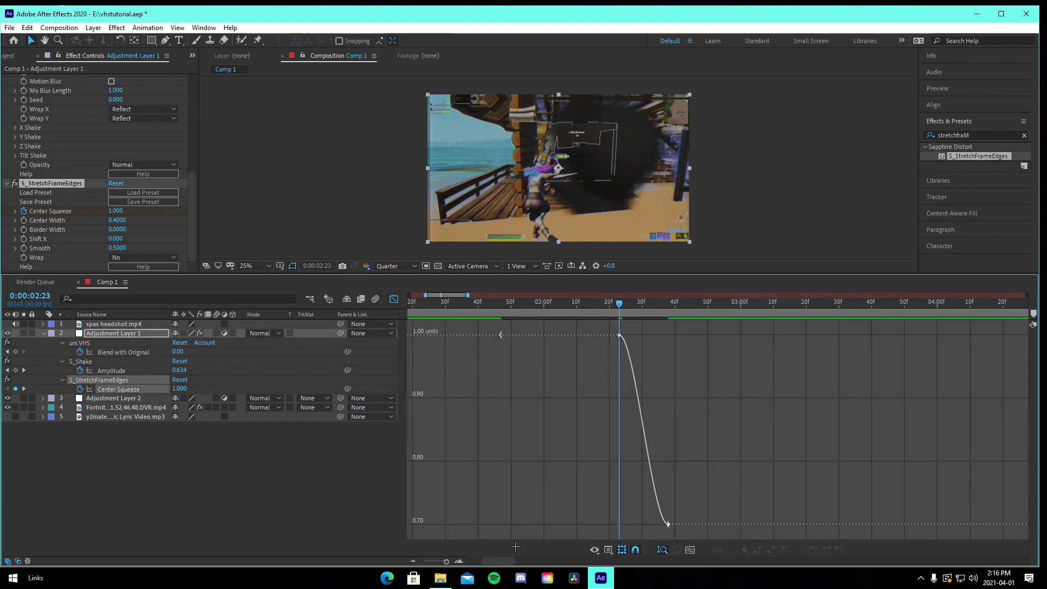
left_click(457, 562)
scroll(637, 376, "right", 5)
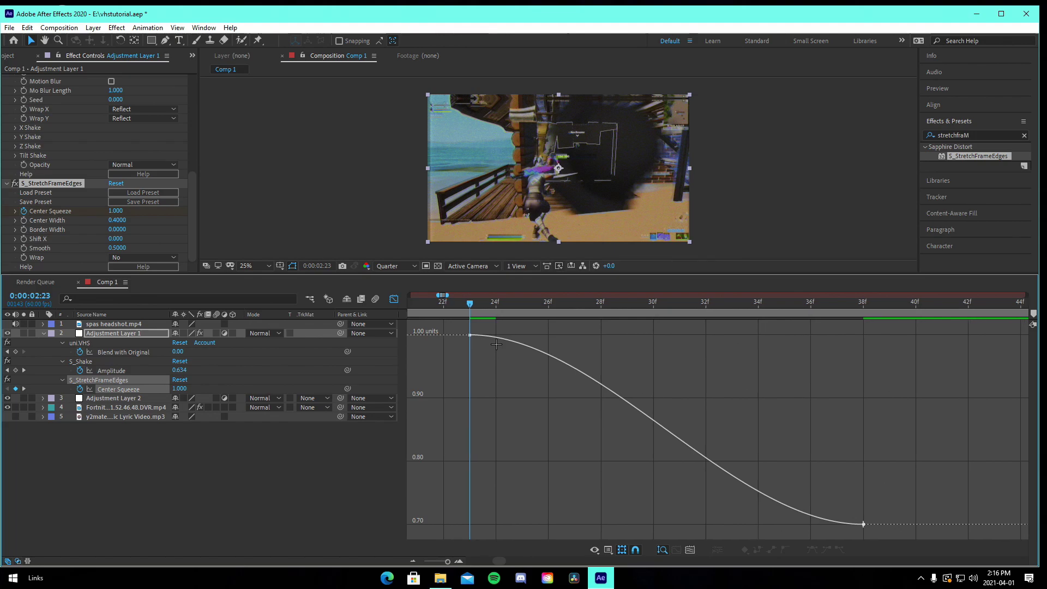
Reshape the Center Squeeze curve to start slowly and fall steeply into the final keyframe
left_click(469, 335)
left_click_drag(602, 335, 705, 336)
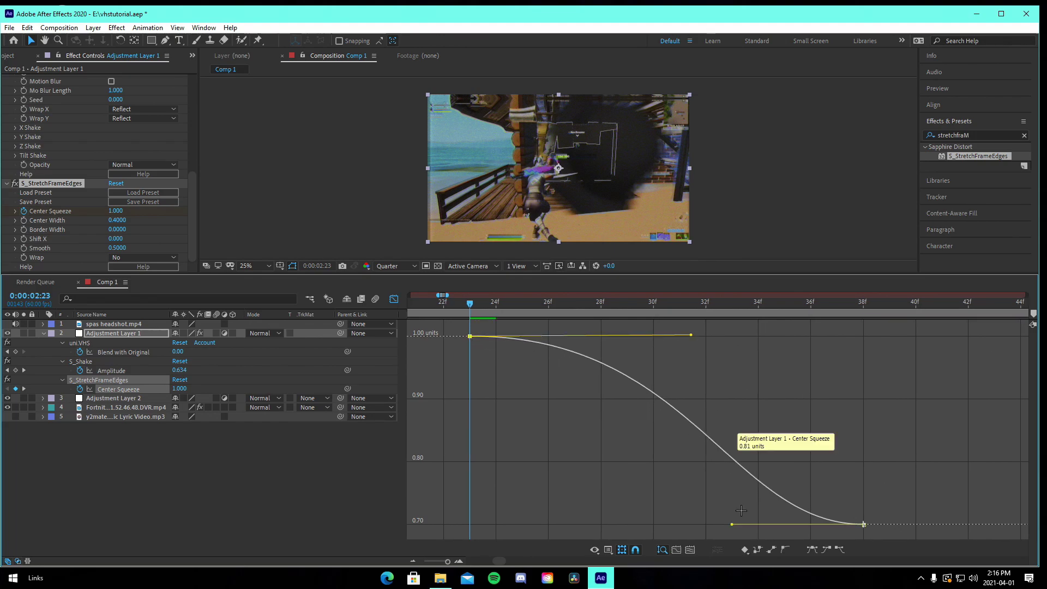
left_click_drag(733, 525, 748, 390)
Play back the edge stretch near the end of Adjustment Layer 1
left_click_drag(469, 303, 495, 304)
key("space")
key("space")
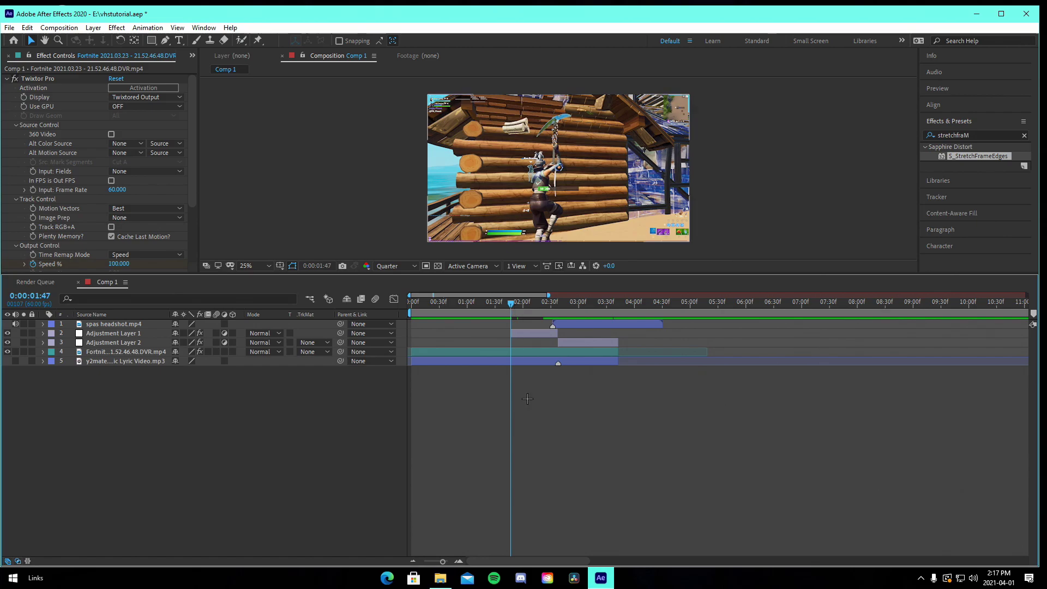
Split the music layer at the second VHS keyframe of Adjustment Layer 1, at 0:00:01:57
left_click(461, 562)
left_click(461, 561)
left_click(461, 561)
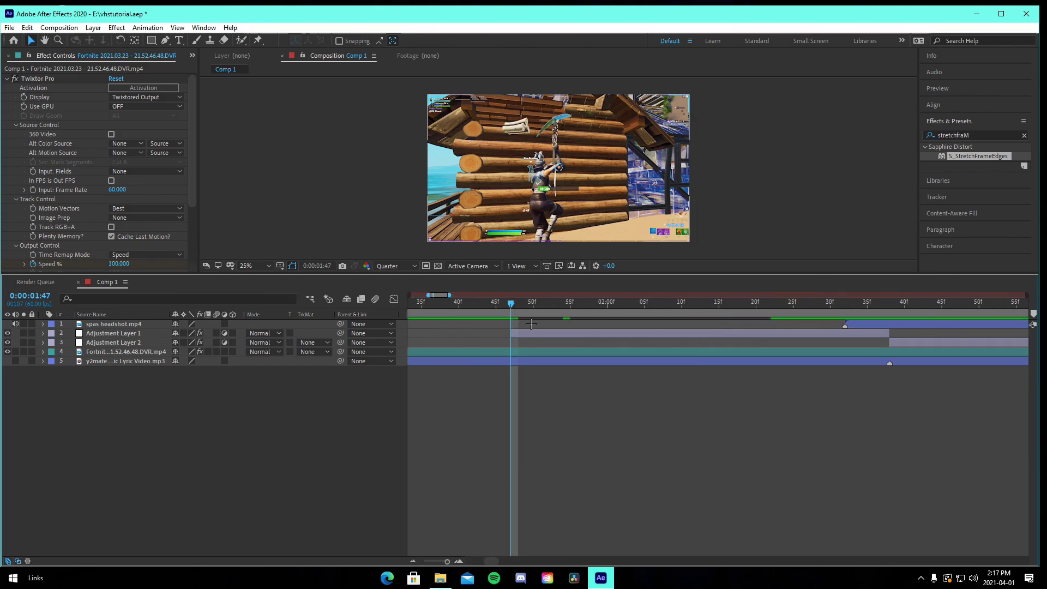
left_click(531, 333)
key("u")
key("k")
left_click(603, 419)
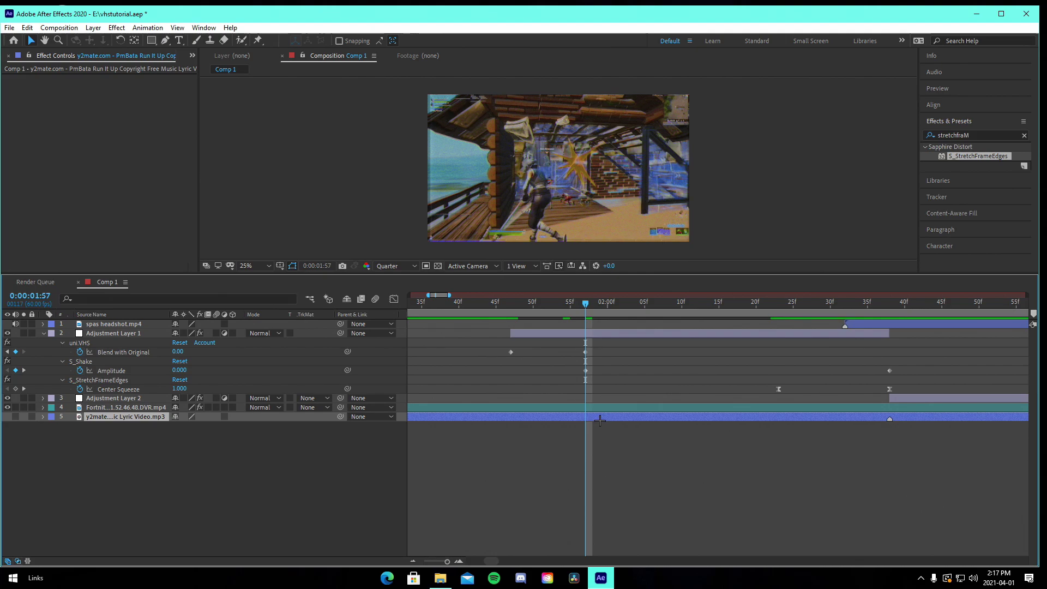
key("ctrl+shift+d")
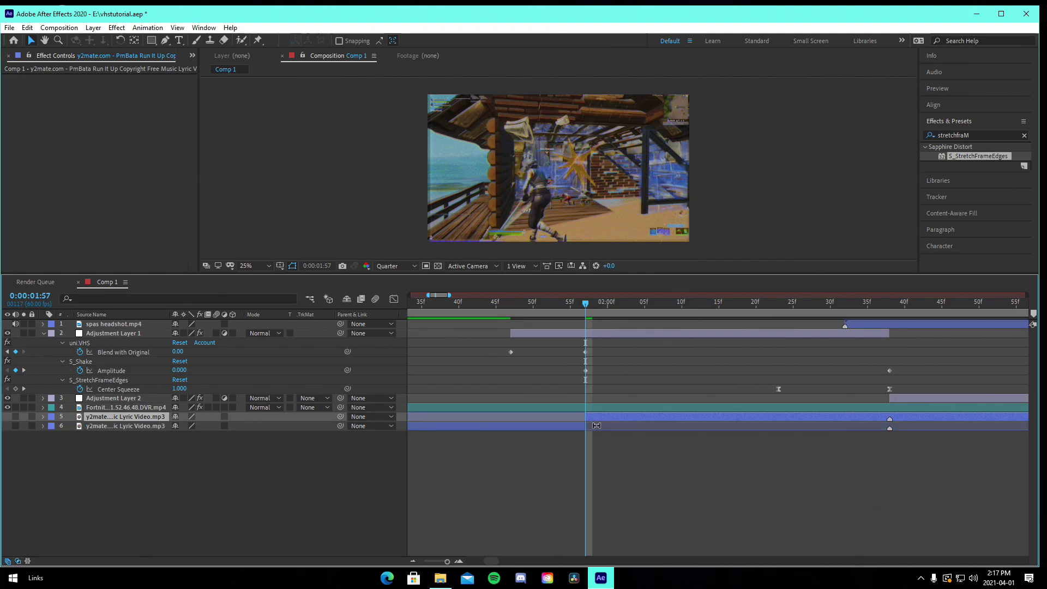
Move the music cut back ten frames to 0:00:01:47 by retrimming both music segments
key("Page_Up")
key("Page_Up")
key("Page_Up")
key("Page_Up")
key("Page_Up")
key("Page_Up")
key("Page_Up")
key("Page_Up")
key("Page_Up")
key("Page_Up")
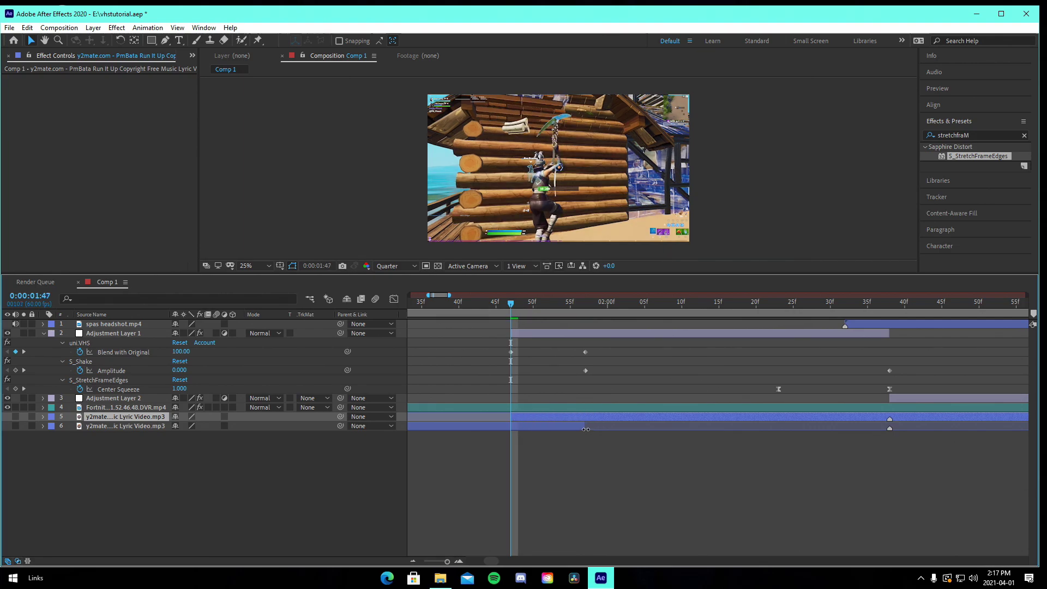
left_click_drag(585, 428, 541, 431)
left_click(534, 432)
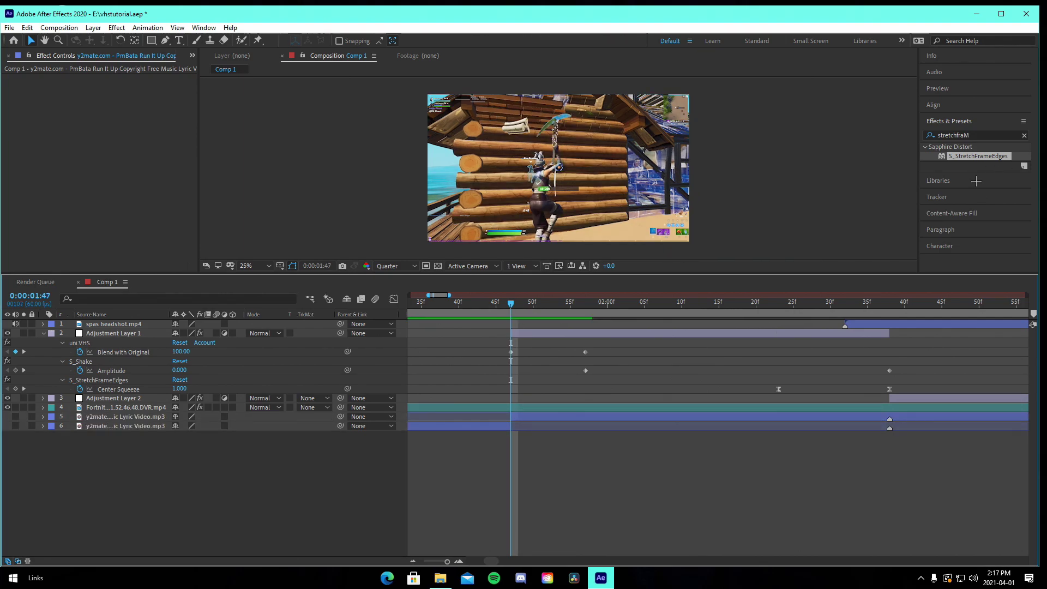
Split the music again at 0:00:02:38 and apply High-Low Pass to the segment beneath Adjustment Layer 1
left_click_drag(976, 135, 900, 137)
type("high")
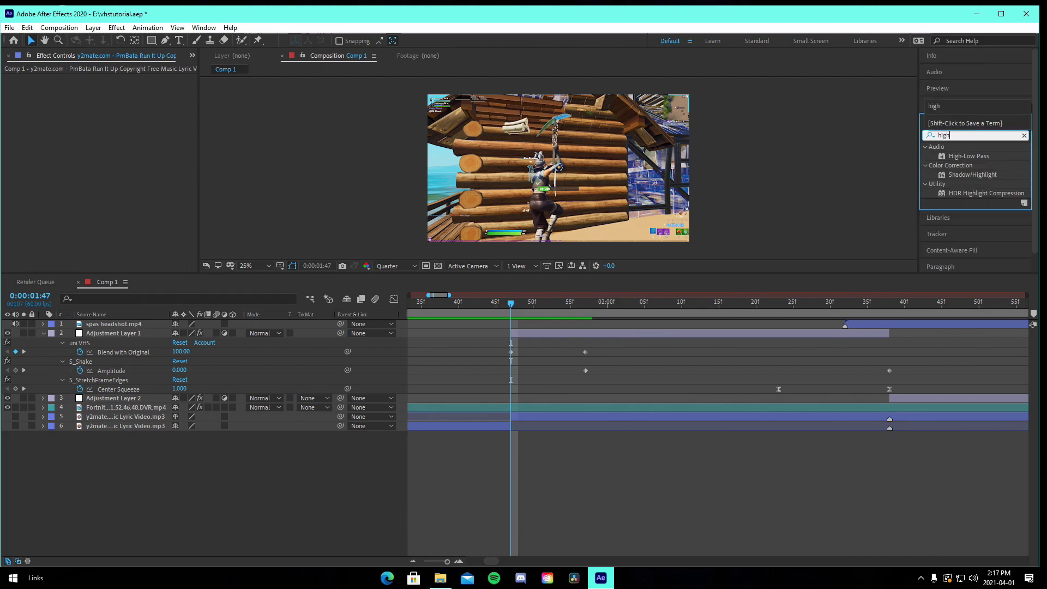
left_click(901, 417)
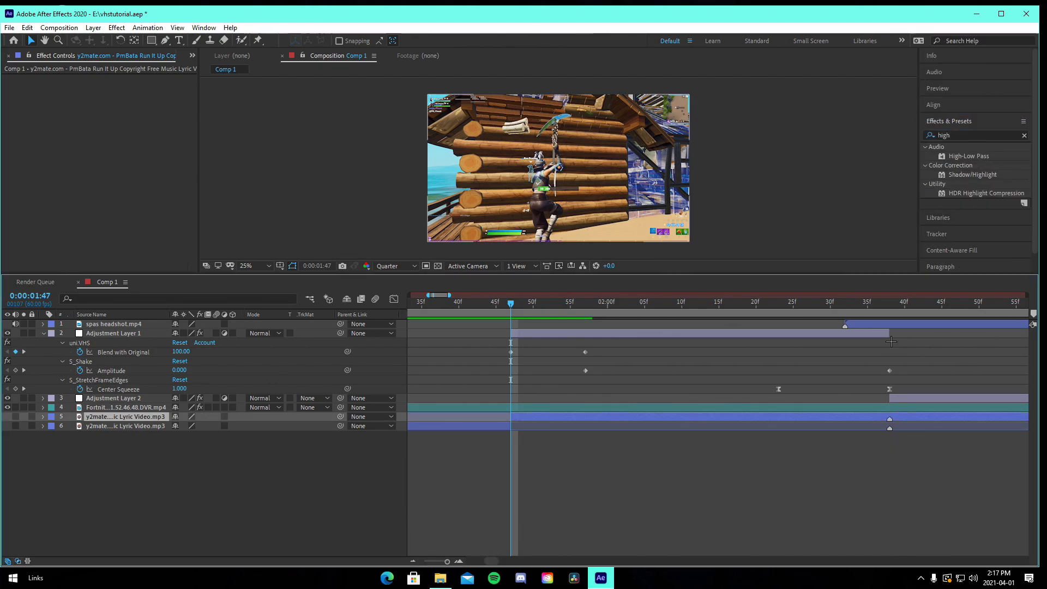
left_click(889, 304)
key("ctrl+shift+d")
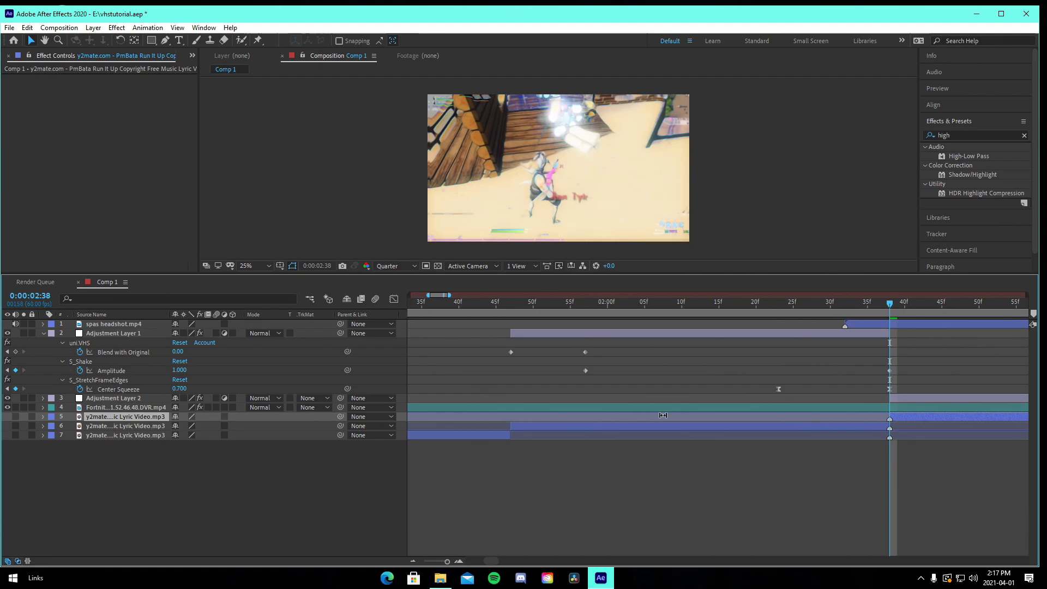
left_click(511, 303)
left_click_drag(969, 156, 630, 428)
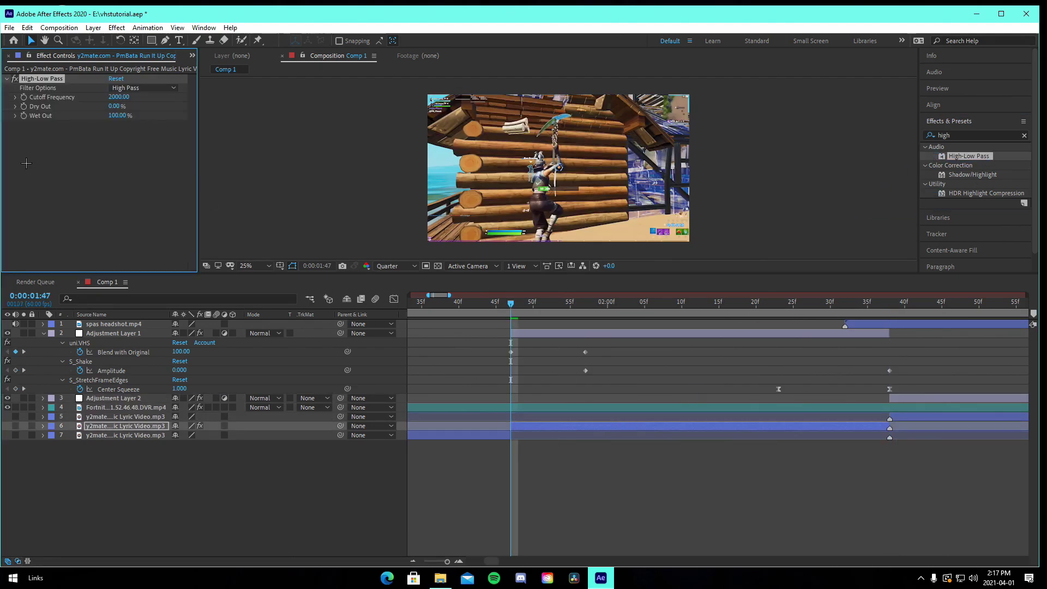
Switch the music segment's High-Low Pass filter to Low Pass and keyframe its cutoff frequency at 20000 at 0:00:01:47
left_click(16, 426)
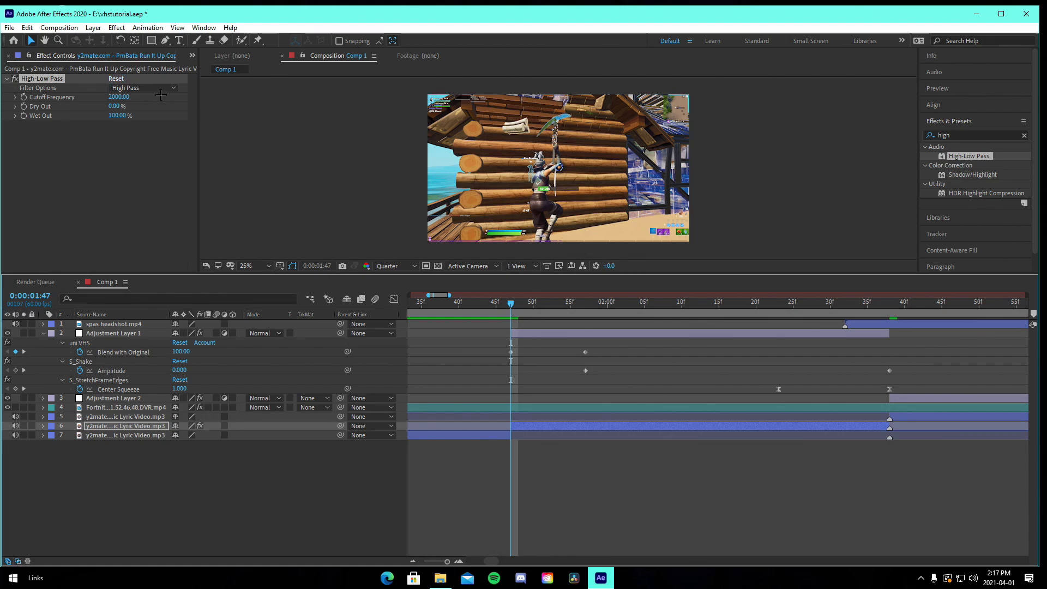
left_click(125, 88)
left_click(128, 107)
left_click(119, 97)
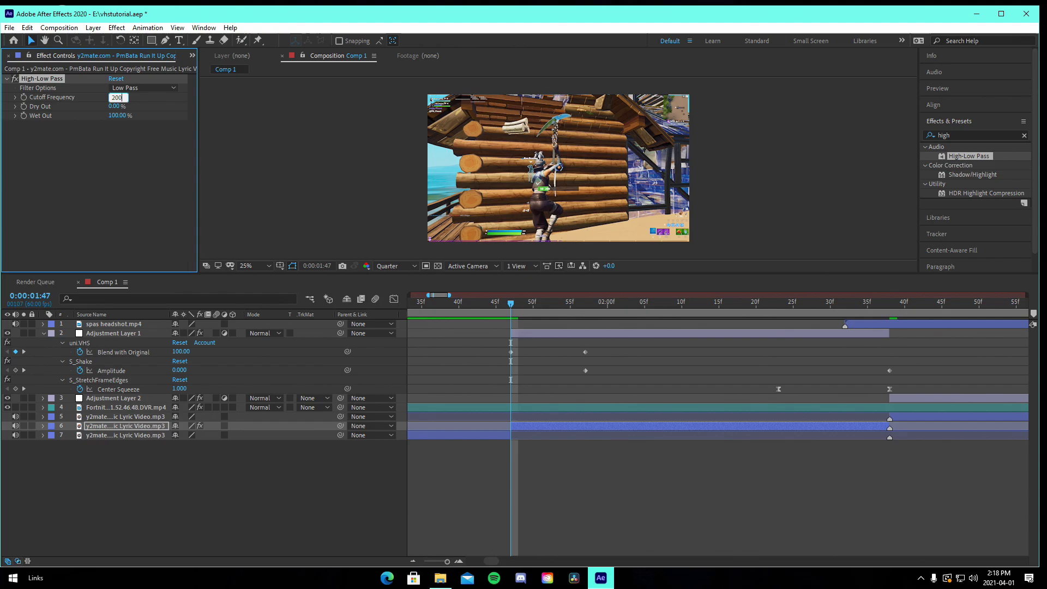
key("Return")
Set the Low Pass cutoff frequency to 400 at the second VHS keyframe, 0:00:01:57
key("k")
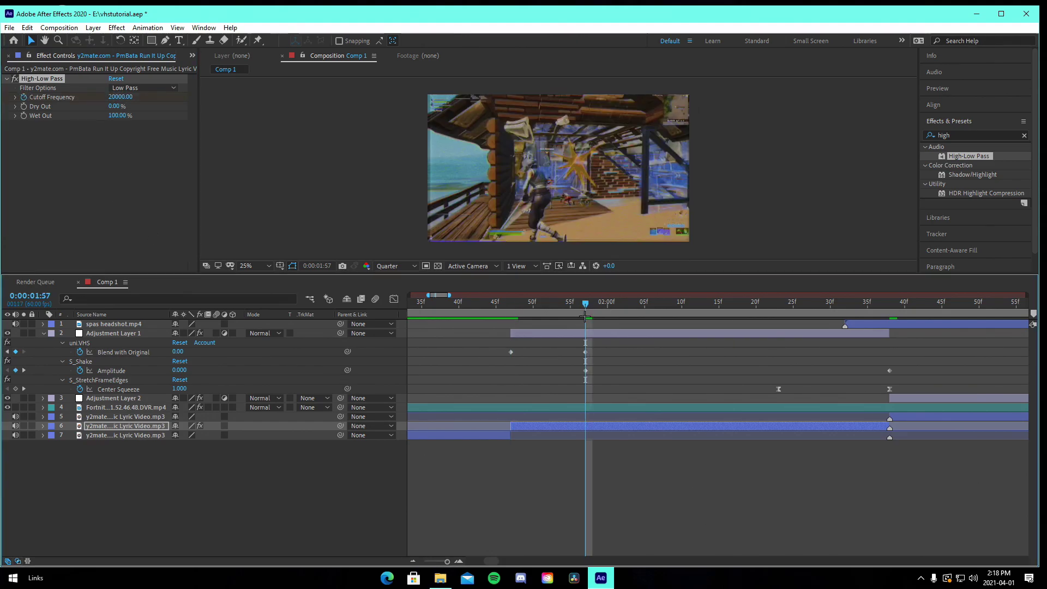
left_click(126, 98)
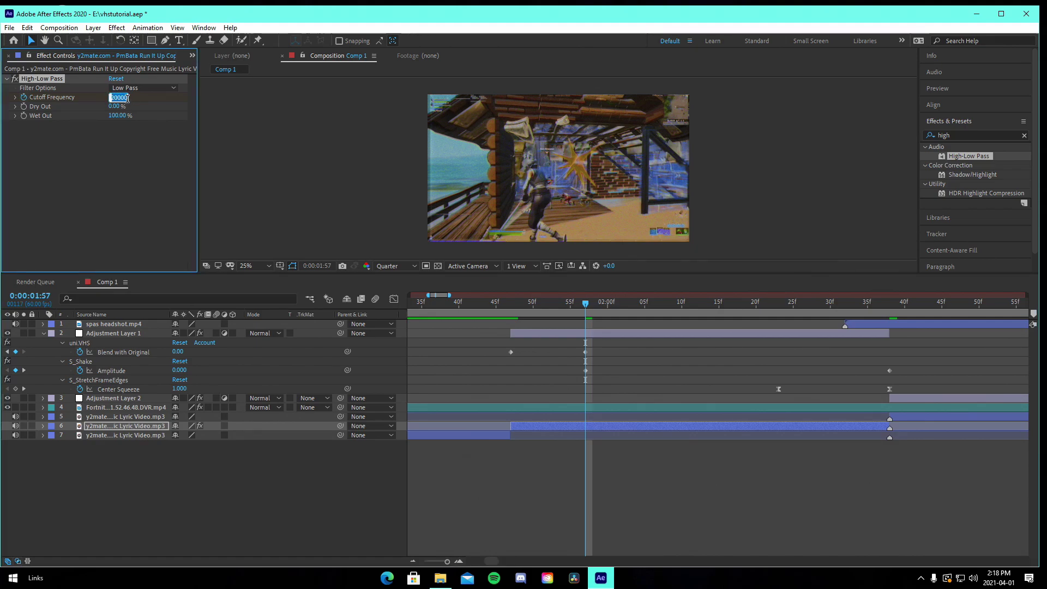
type("400")
key("Return")
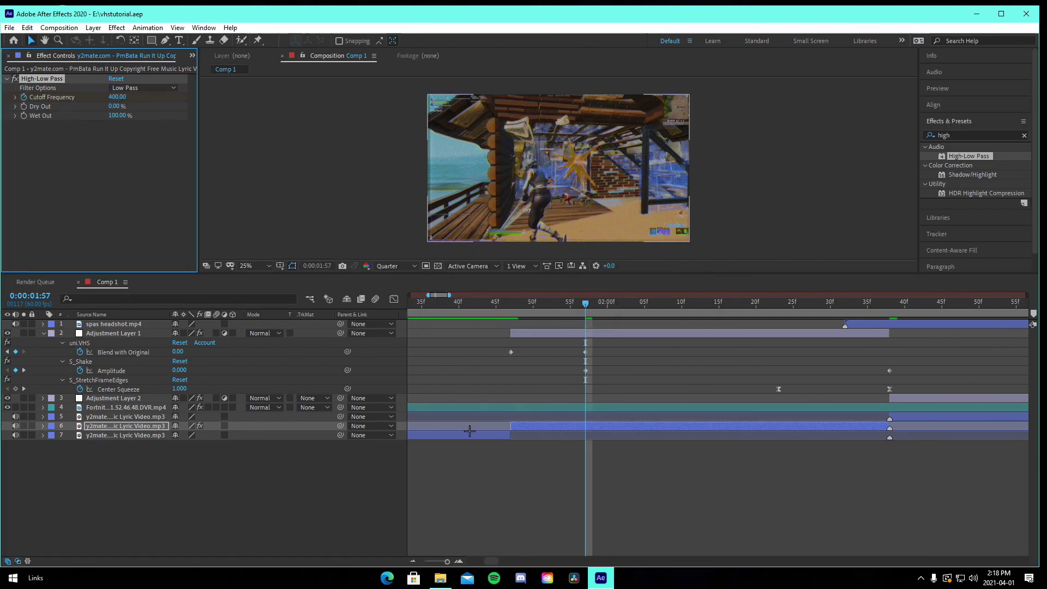
Play back the filtered music transition starting from 0:00:01:17
left_click(412, 559)
left_click(619, 545)
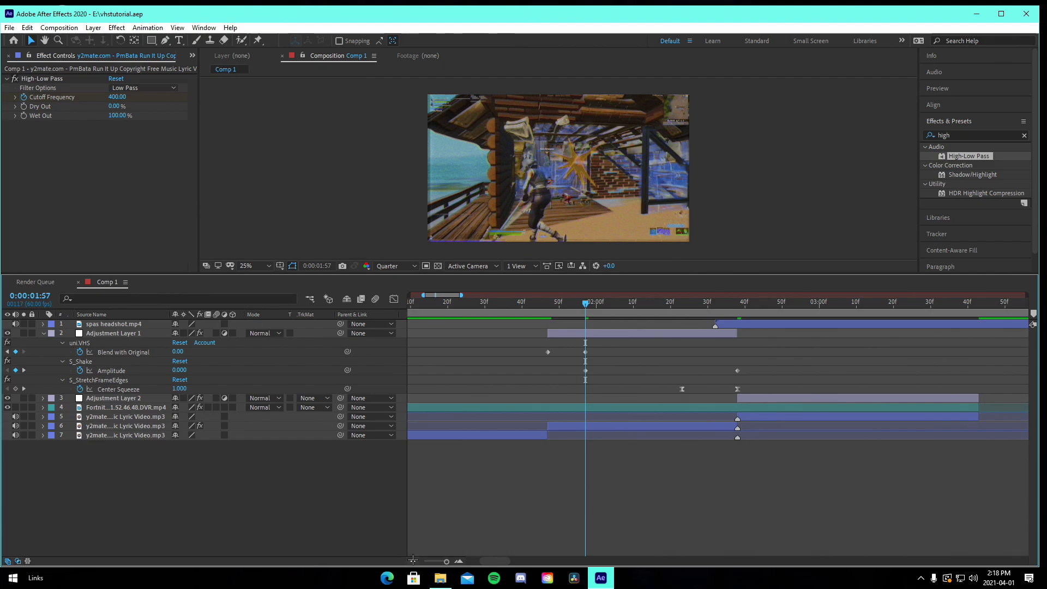
left_click_drag(453, 314, 438, 321)
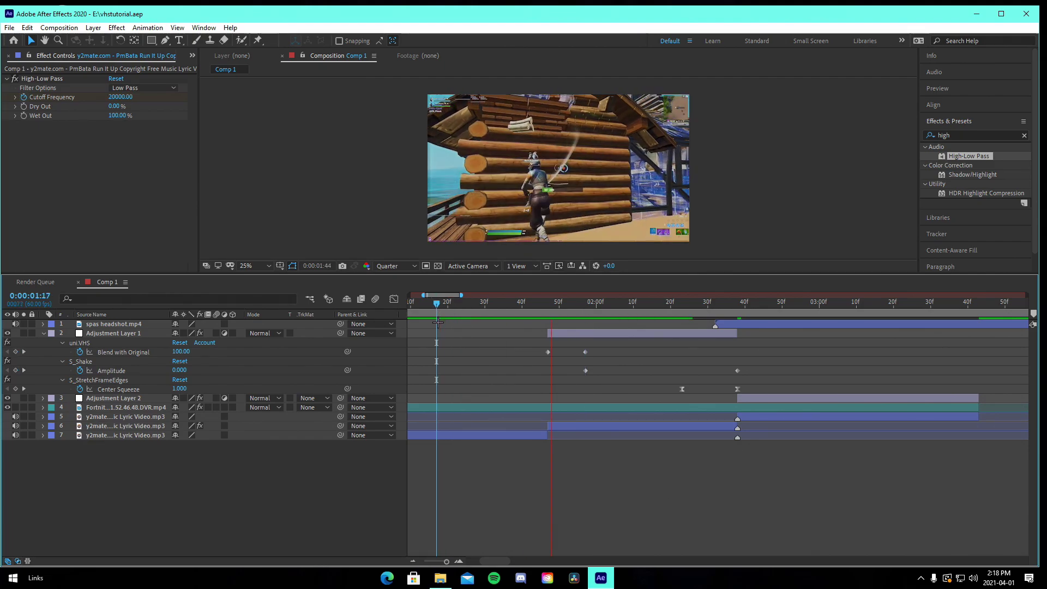
key("space")
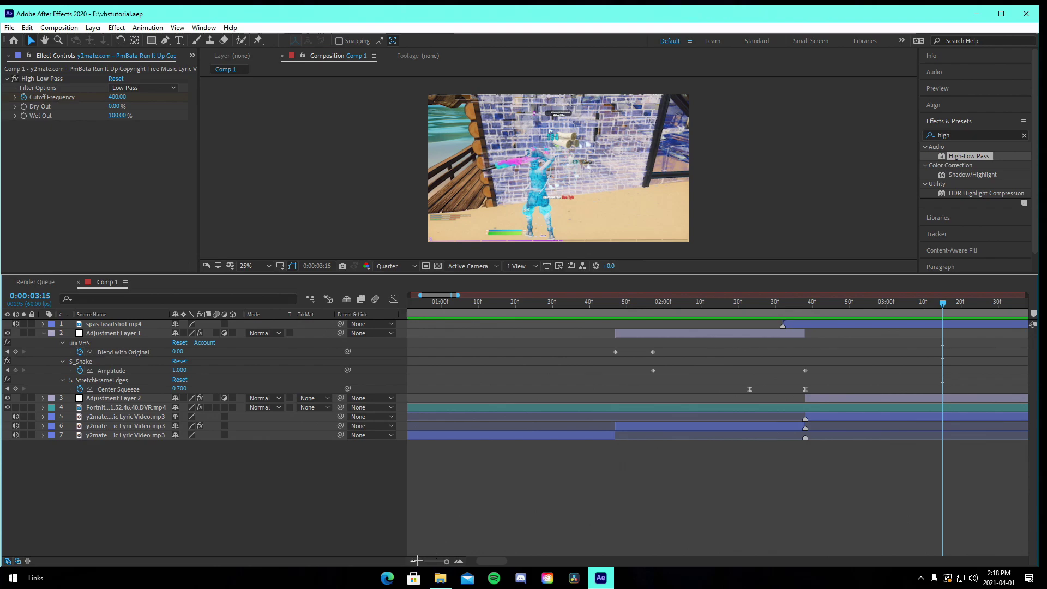
Collapse the properties of Adjustment Layer 1 and bring the playhead to 0:00:01:31, ahead of the effects
left_click(414, 561)
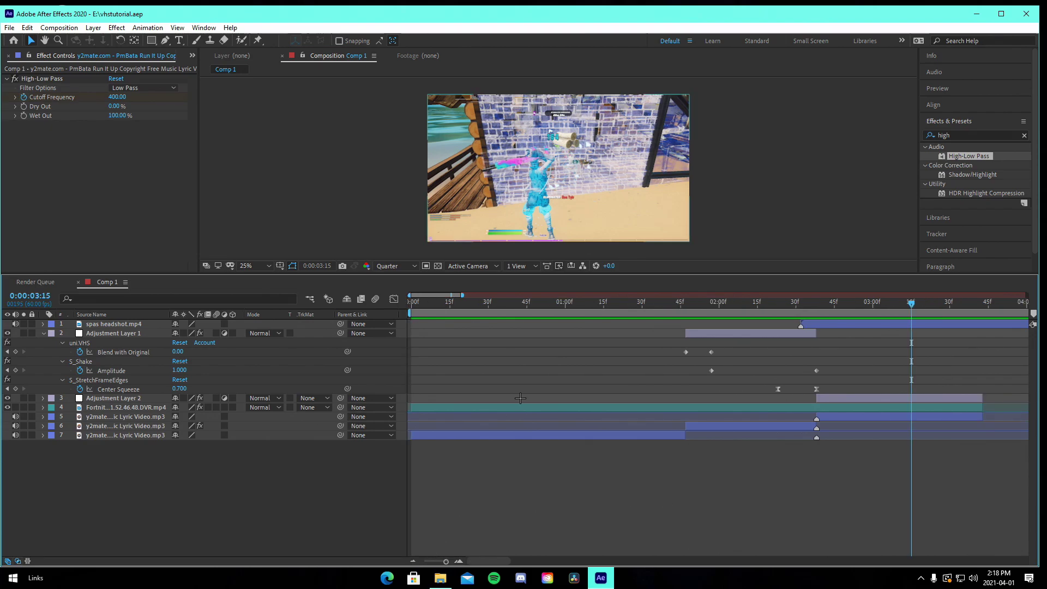
left_click(44, 333)
left_click_drag(685, 307, 645, 307)
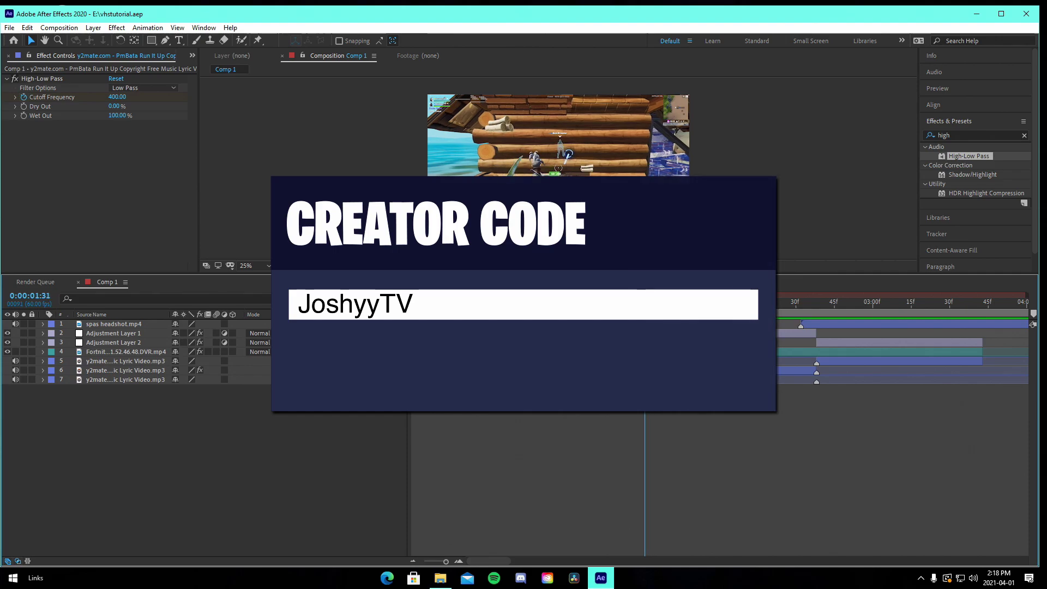